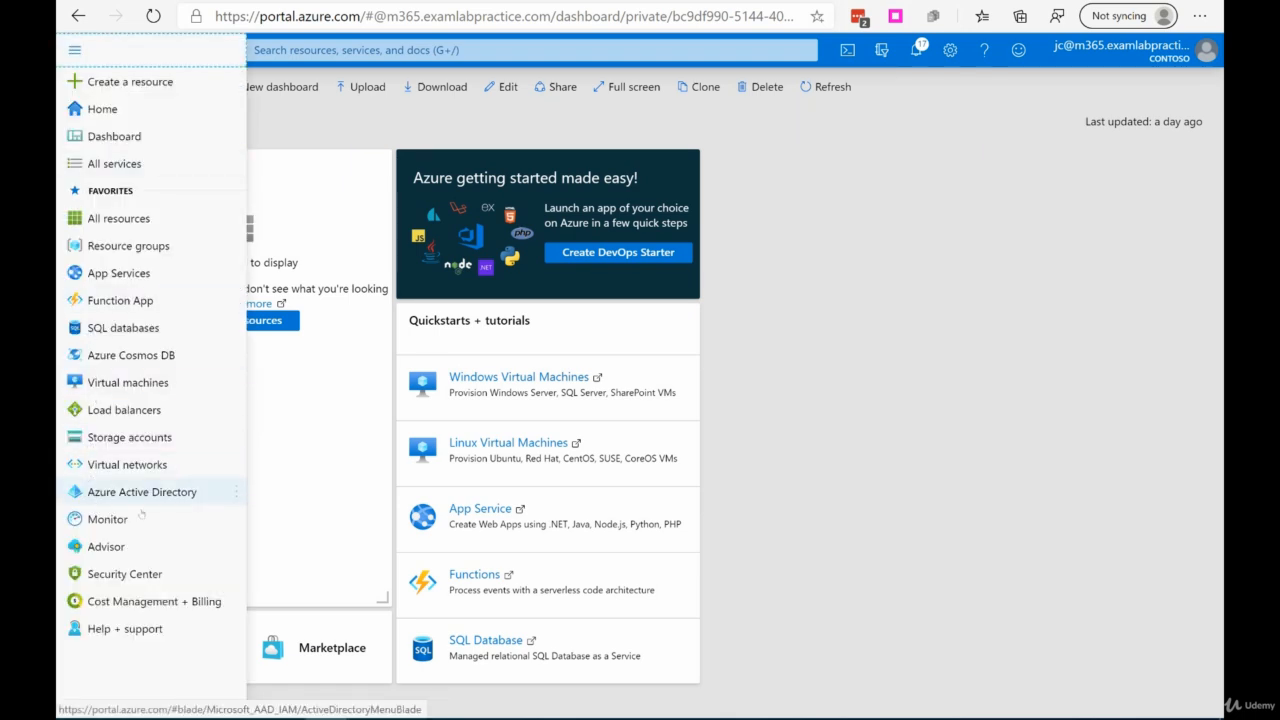
Open the first account in Azure Active Directory's user list and review its profile details.
left_click(160, 494)
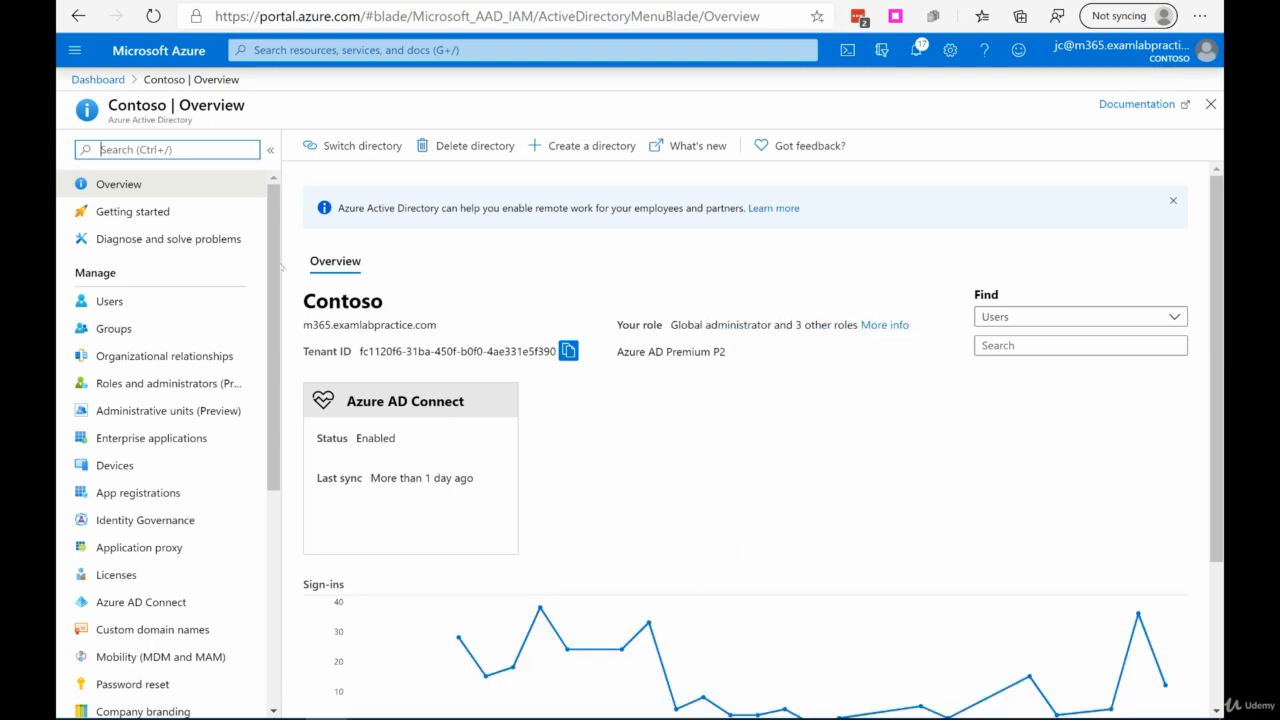
left_click(110, 302)
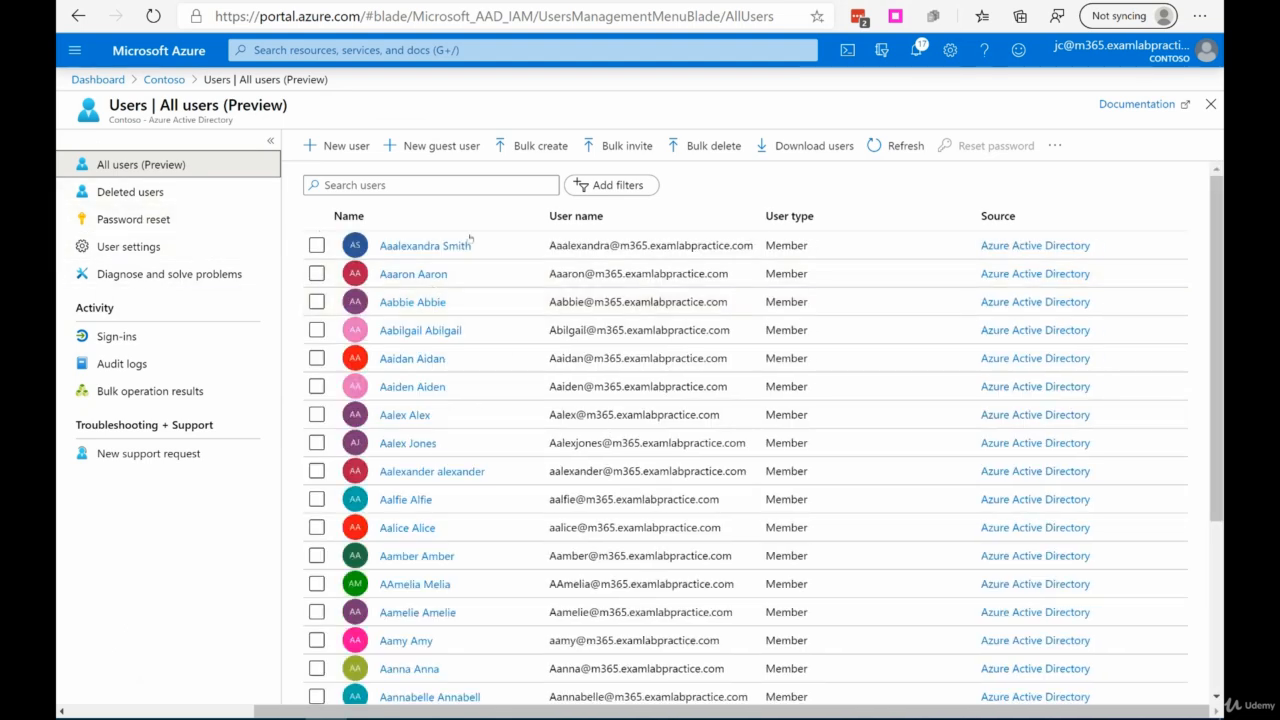
left_click(423, 249)
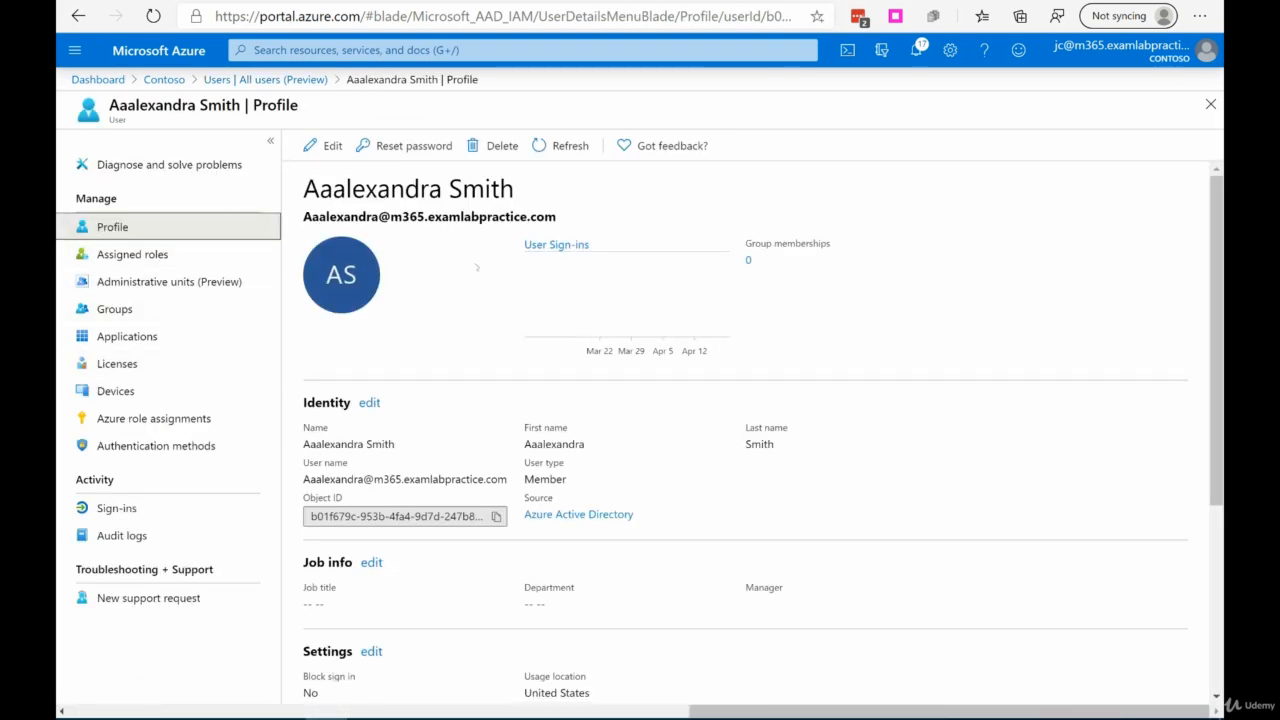
scroll(477, 267, "down", 3)
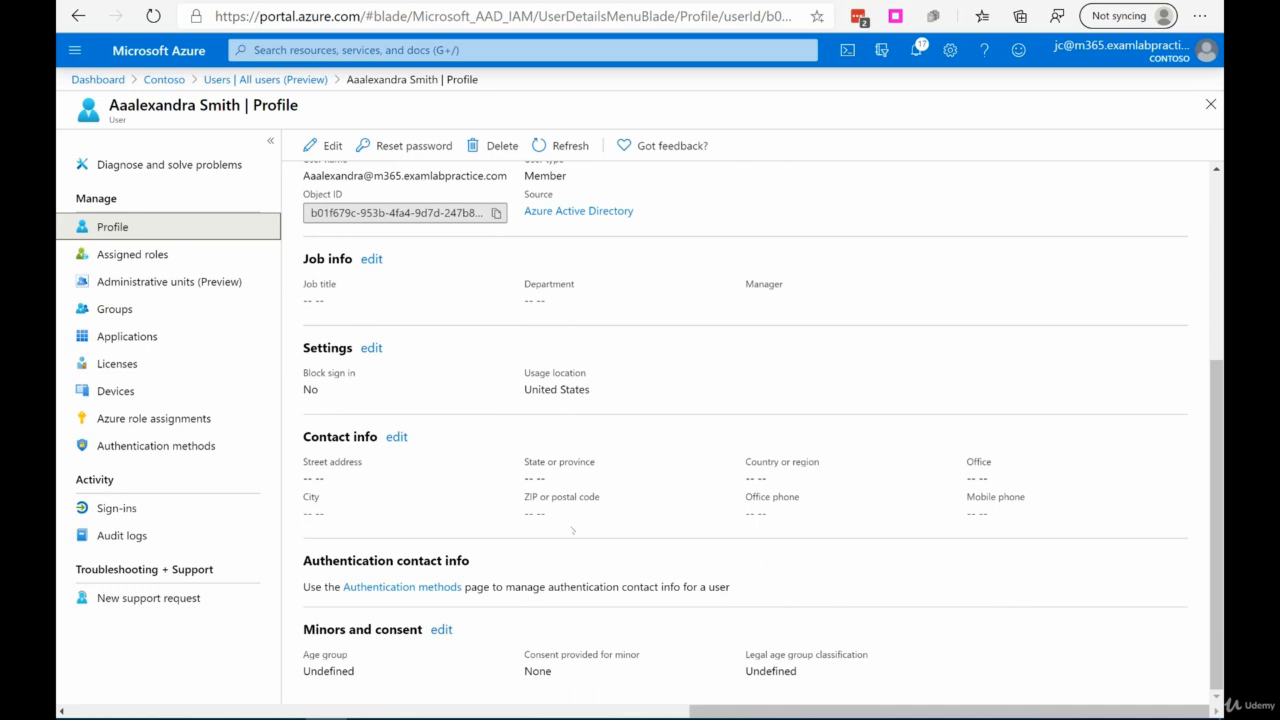
scroll(572, 530, "up", 3)
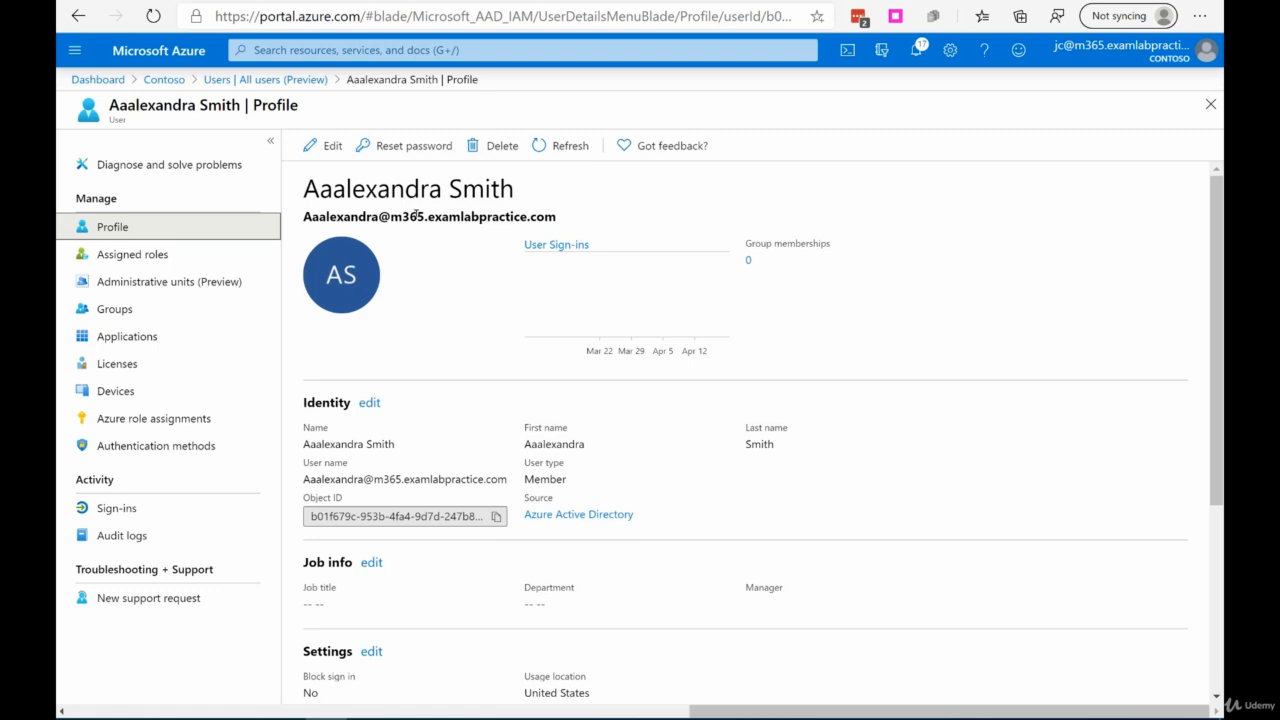
Check the password reset option for this account, close it, and view the account's authentication methods.
left_click(410, 145)
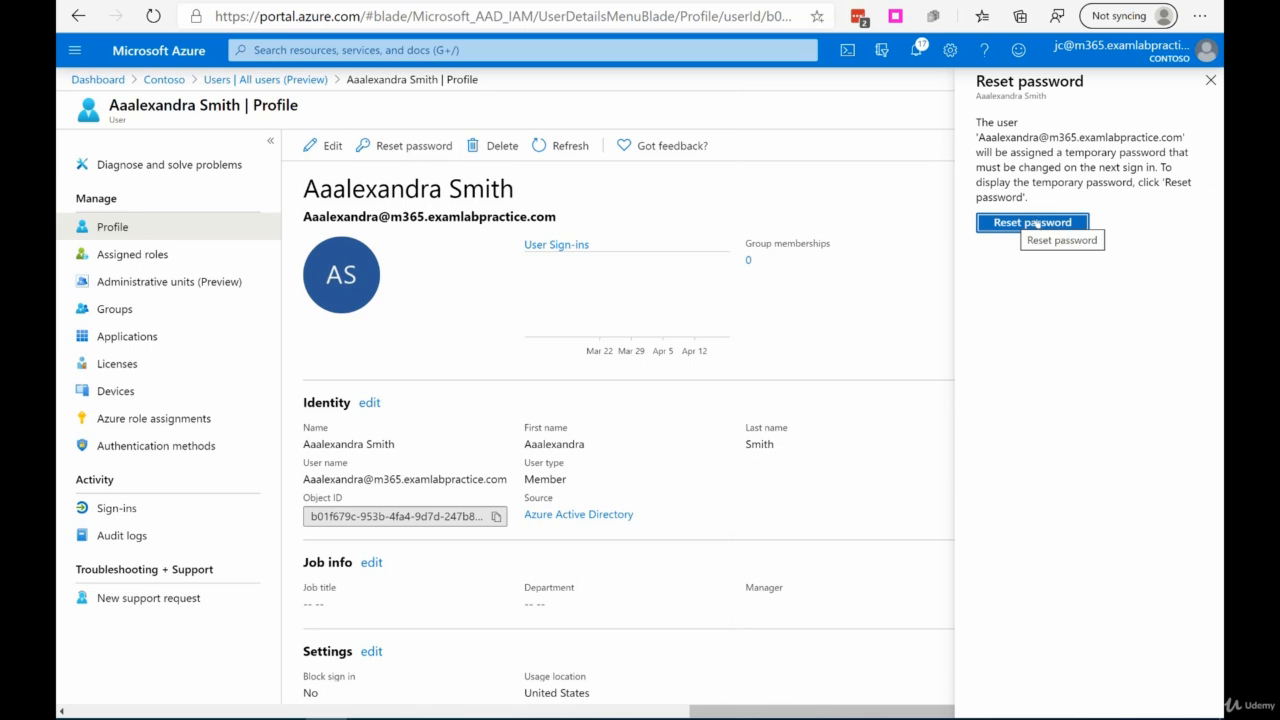
left_click(1034, 223)
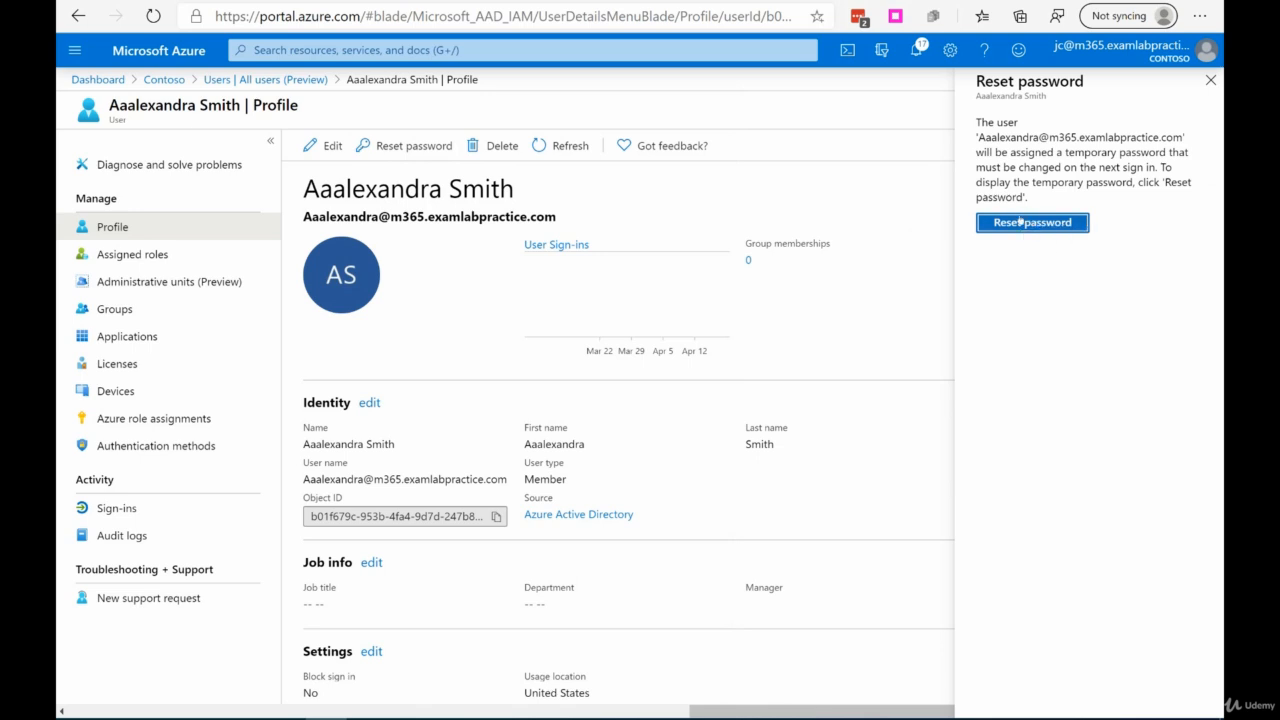
left_click(1210, 80)
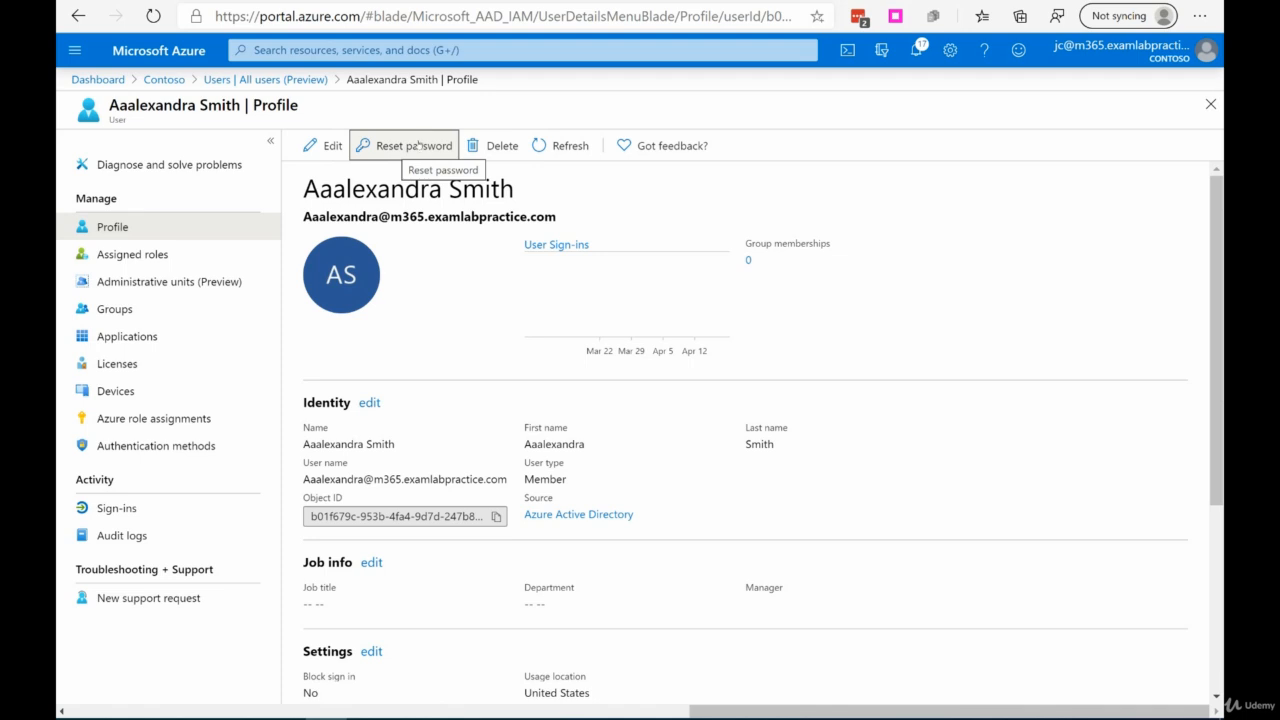
left_click(158, 449)
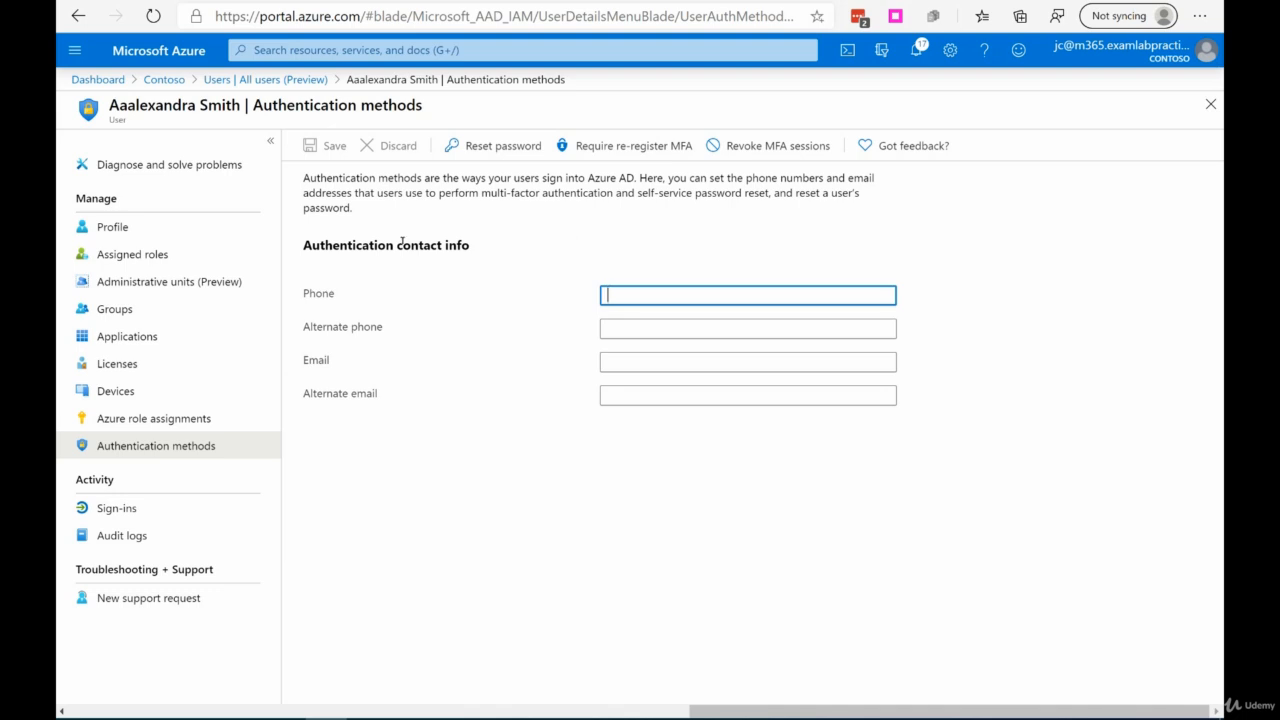
Enable self service password reset for All users in the Contoso directory's password reset properties and save the policy.
left_click(164, 79)
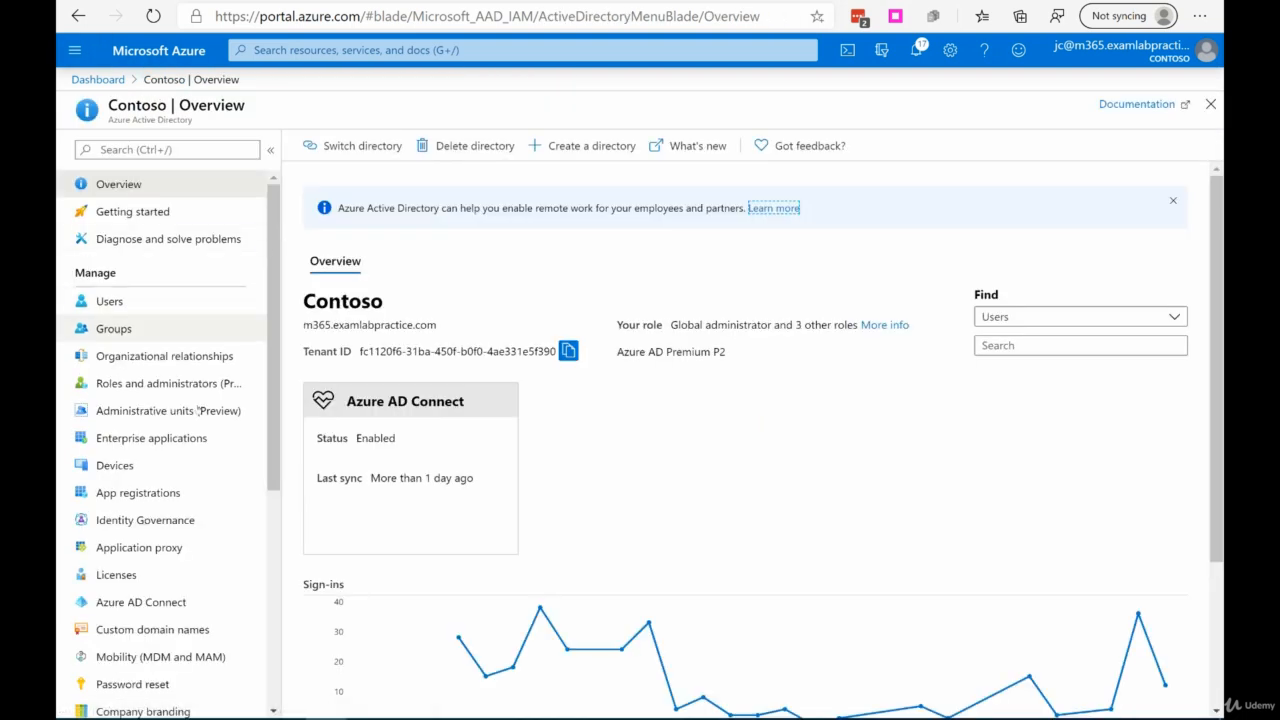
scroll(201, 497, "down", 1)
scroll(201, 497, "down", 1)
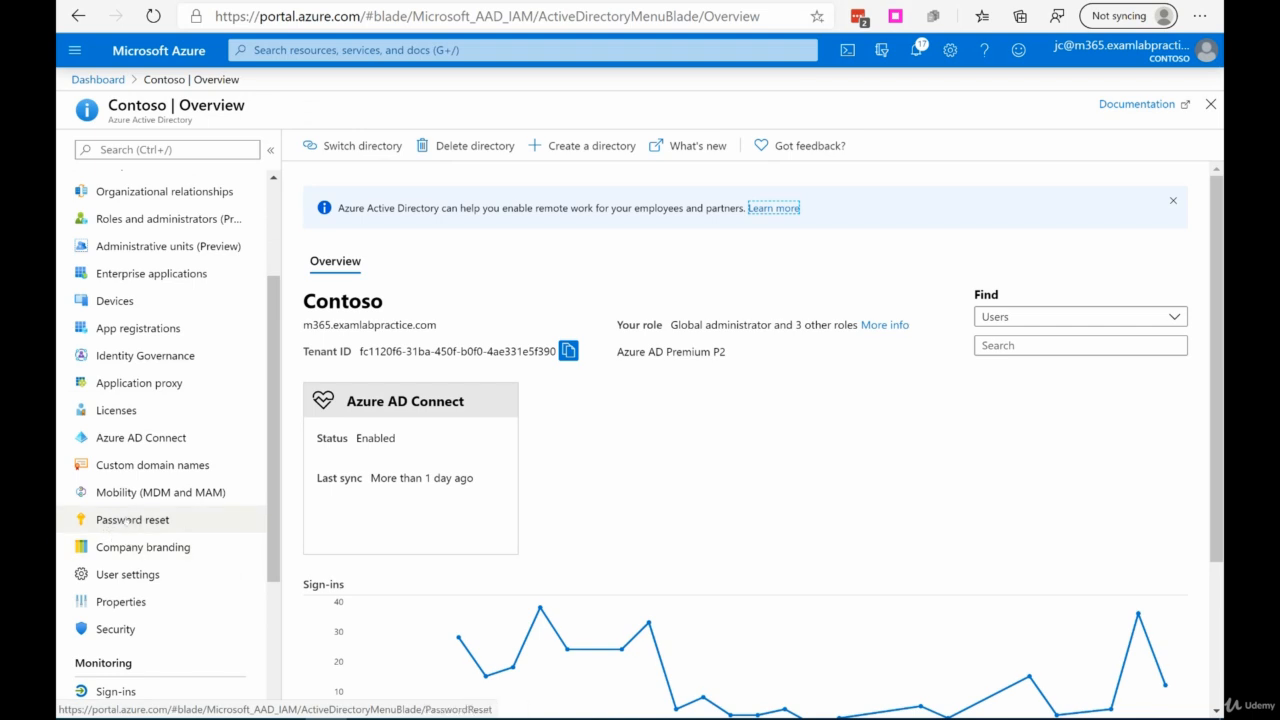
left_click(135, 518)
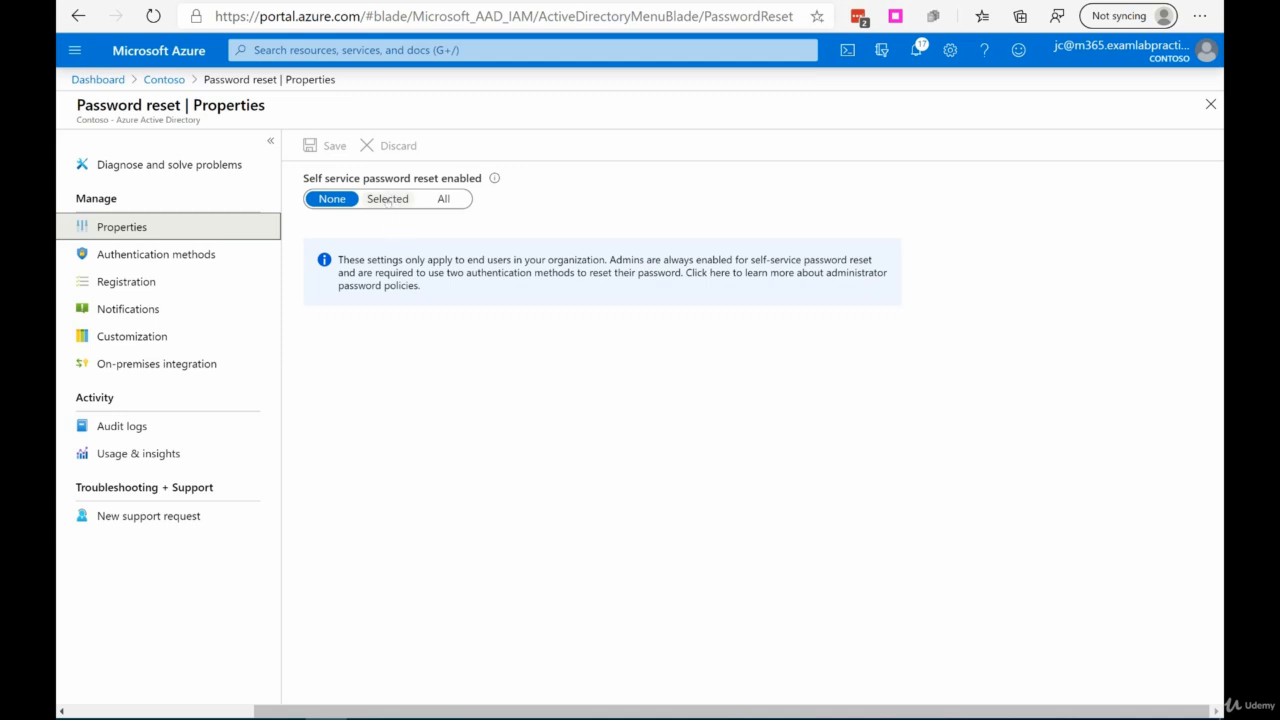
left_click(389, 199)
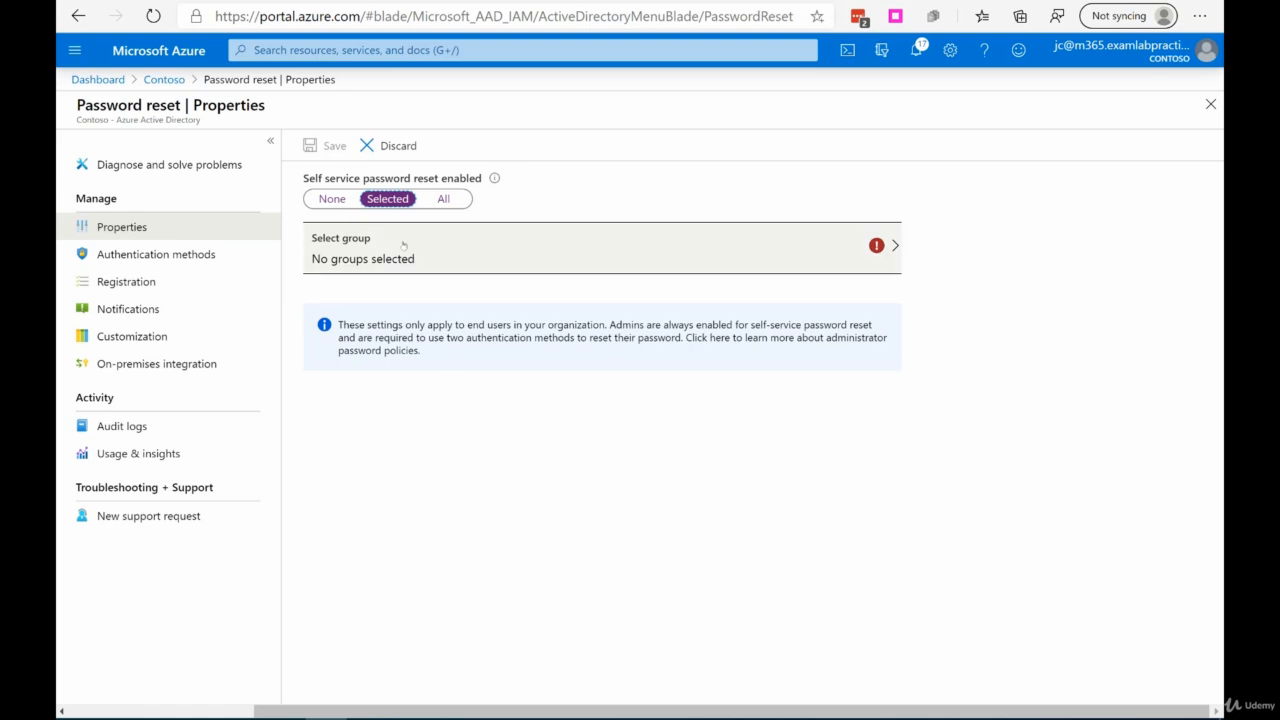
left_click(457, 197)
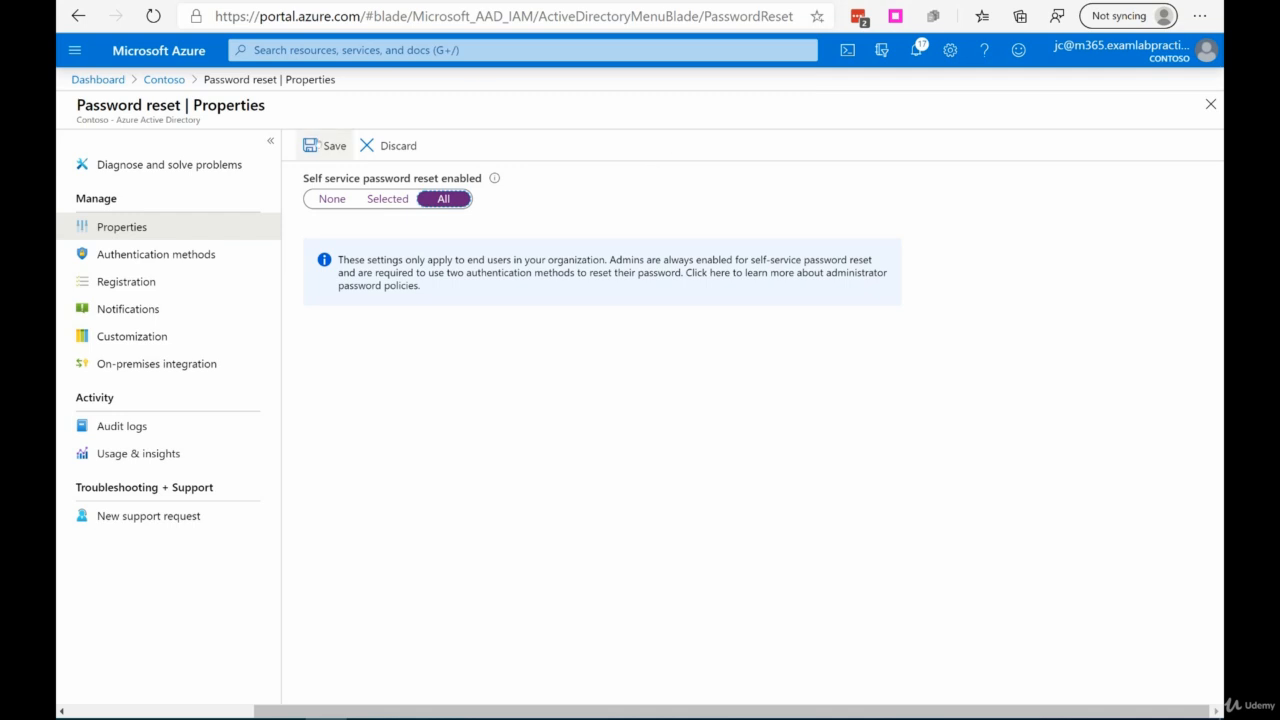
left_click(332, 146)
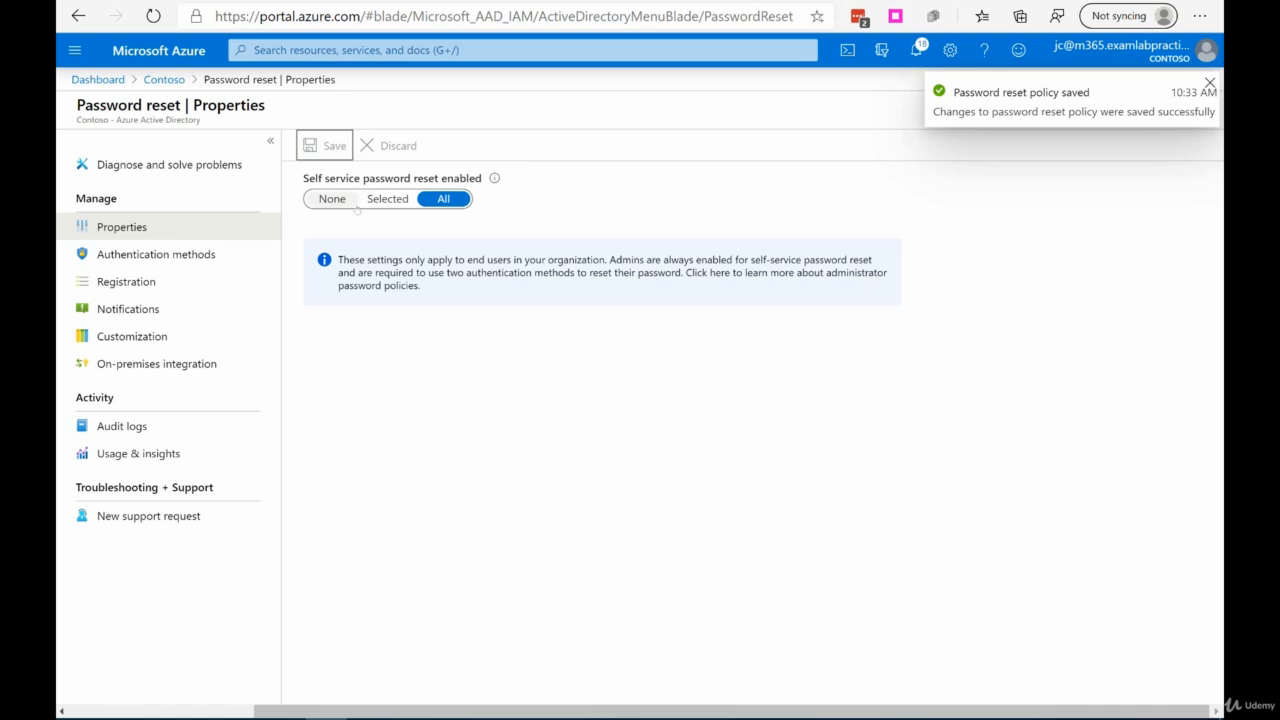
In the password reset authentication methods, require 2 methods to reset and allow Mobile app notification and Mobile app code.
left_click(186, 255)
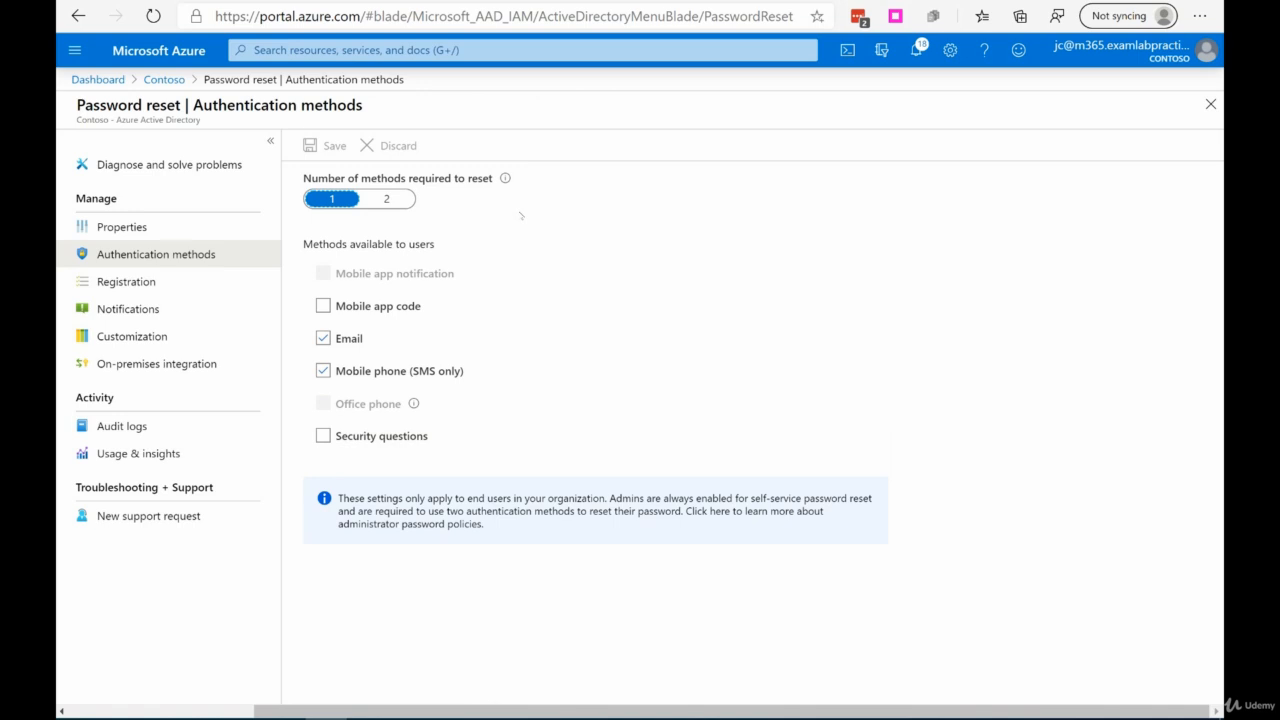
left_click(386, 198)
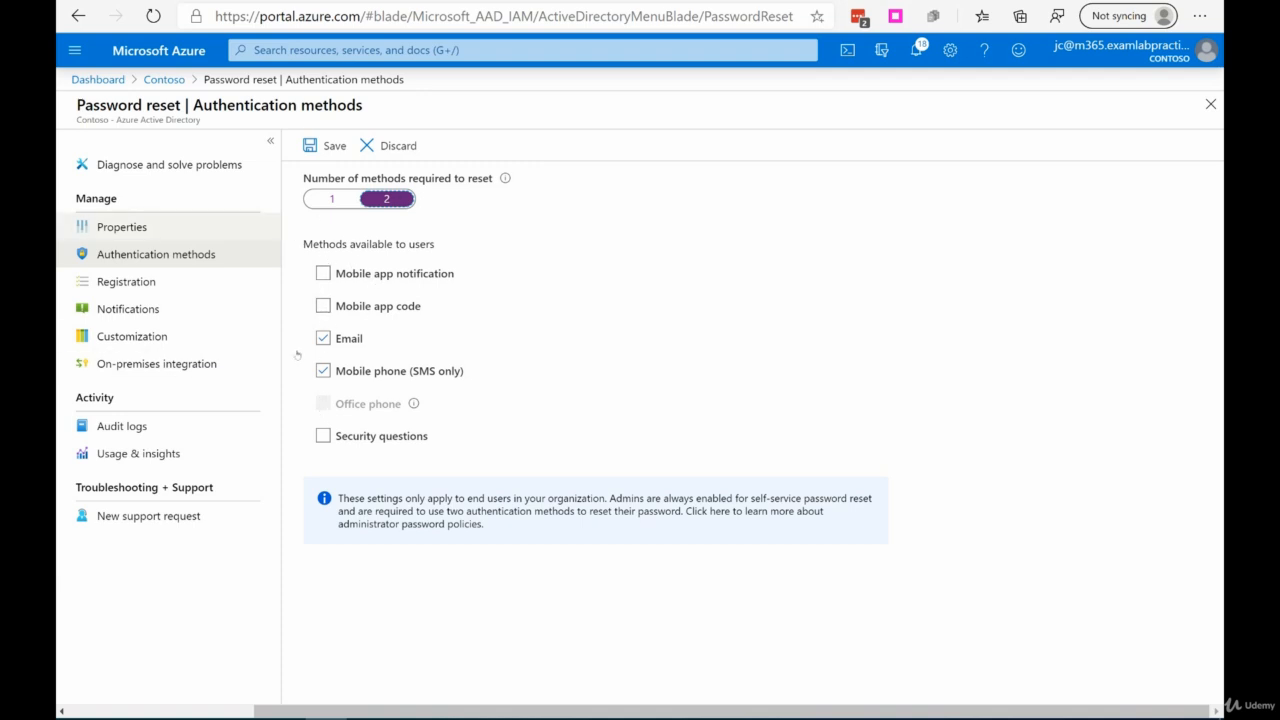
left_click(323, 273)
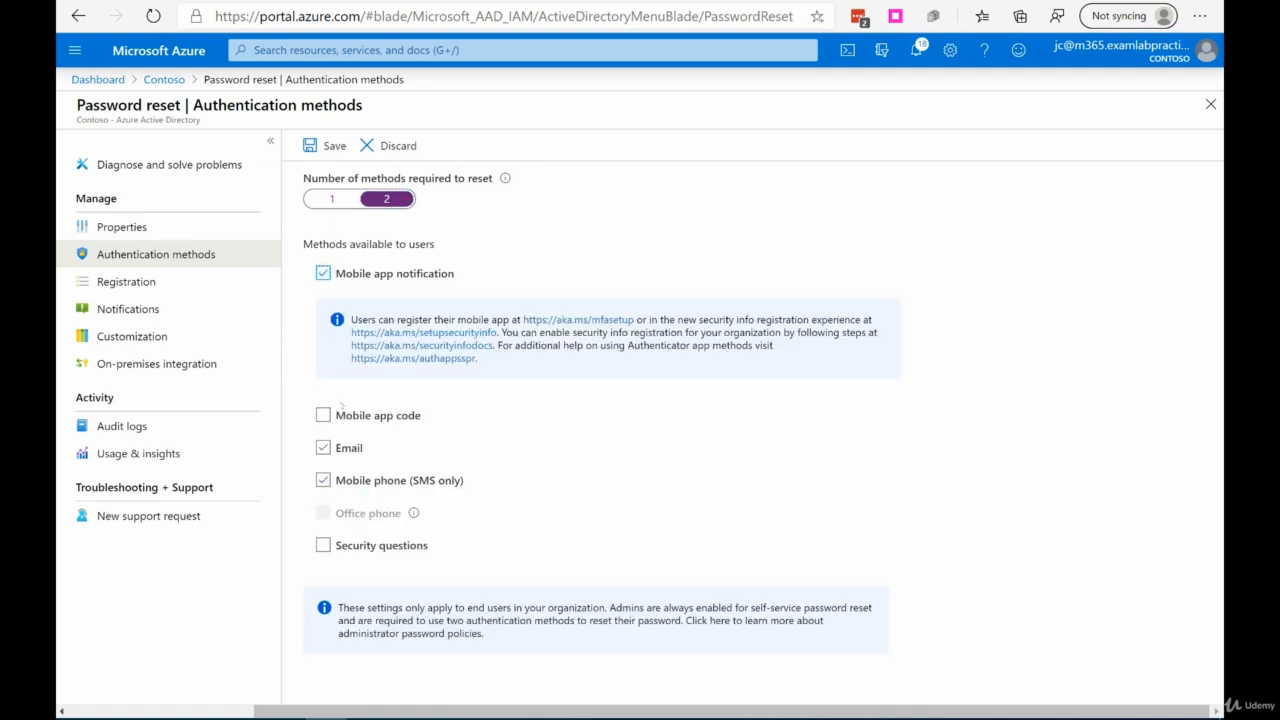
left_click(323, 415)
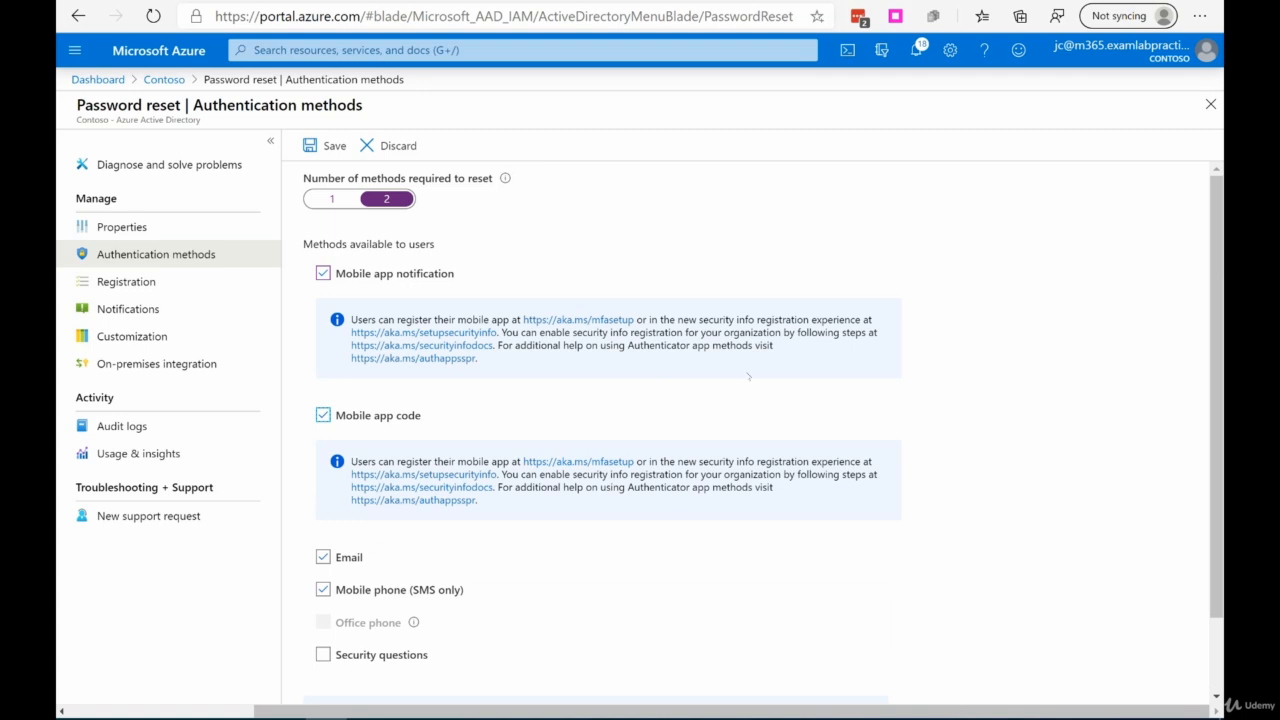
Allow Security questions as a reset method, with 3 questions required to register and 3 required to reset.
scroll(800, 399, "down", 2)
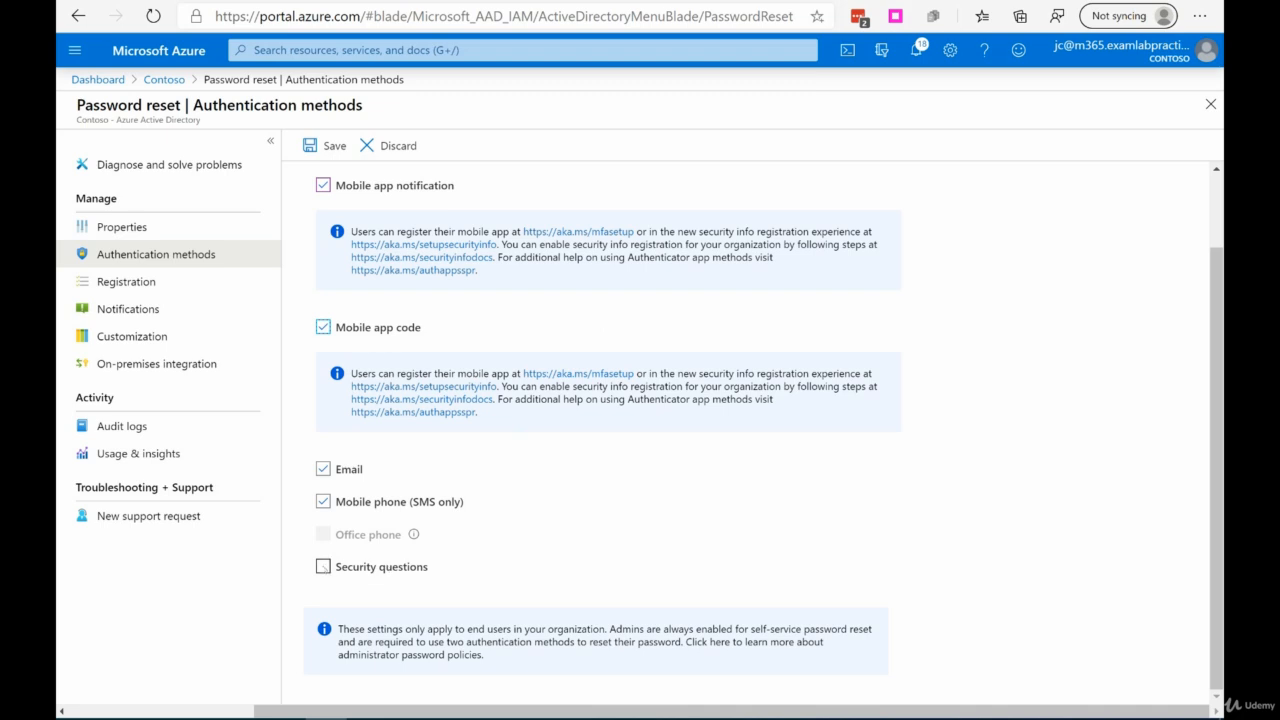
left_click(323, 566)
scroll(637, 505, "down", 3)
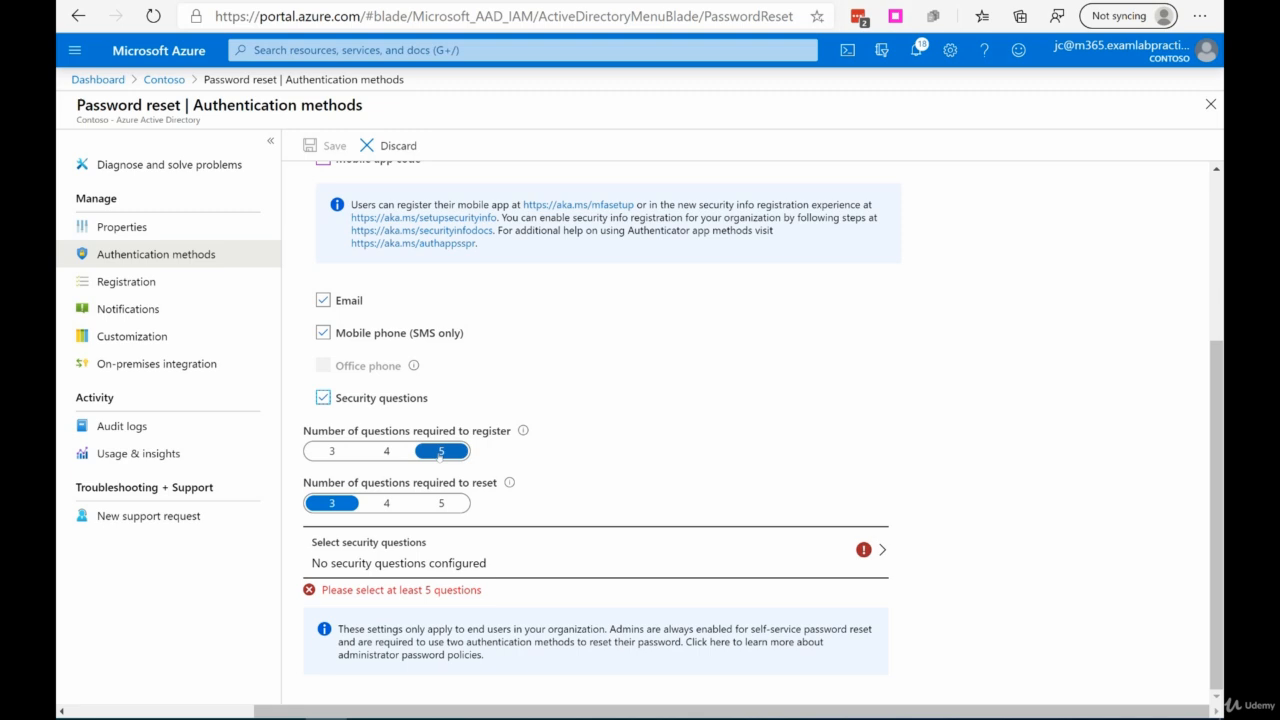
left_click(344, 452)
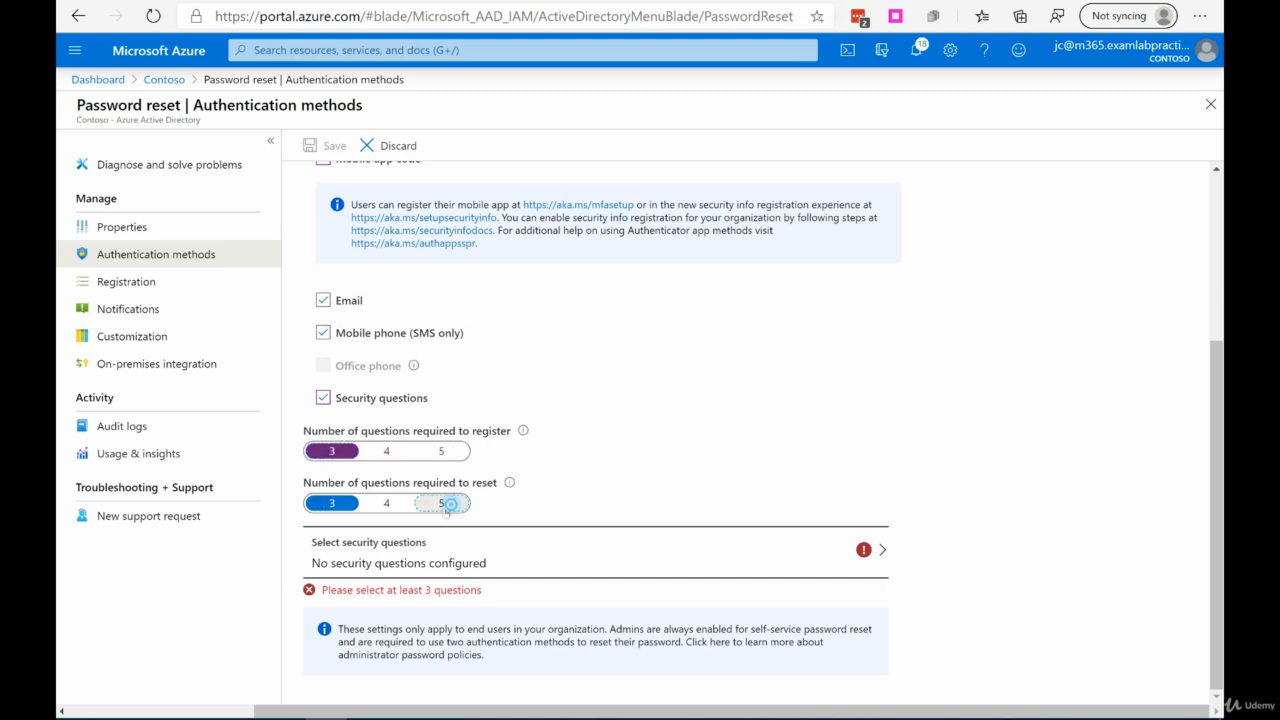
left_click(441, 503)
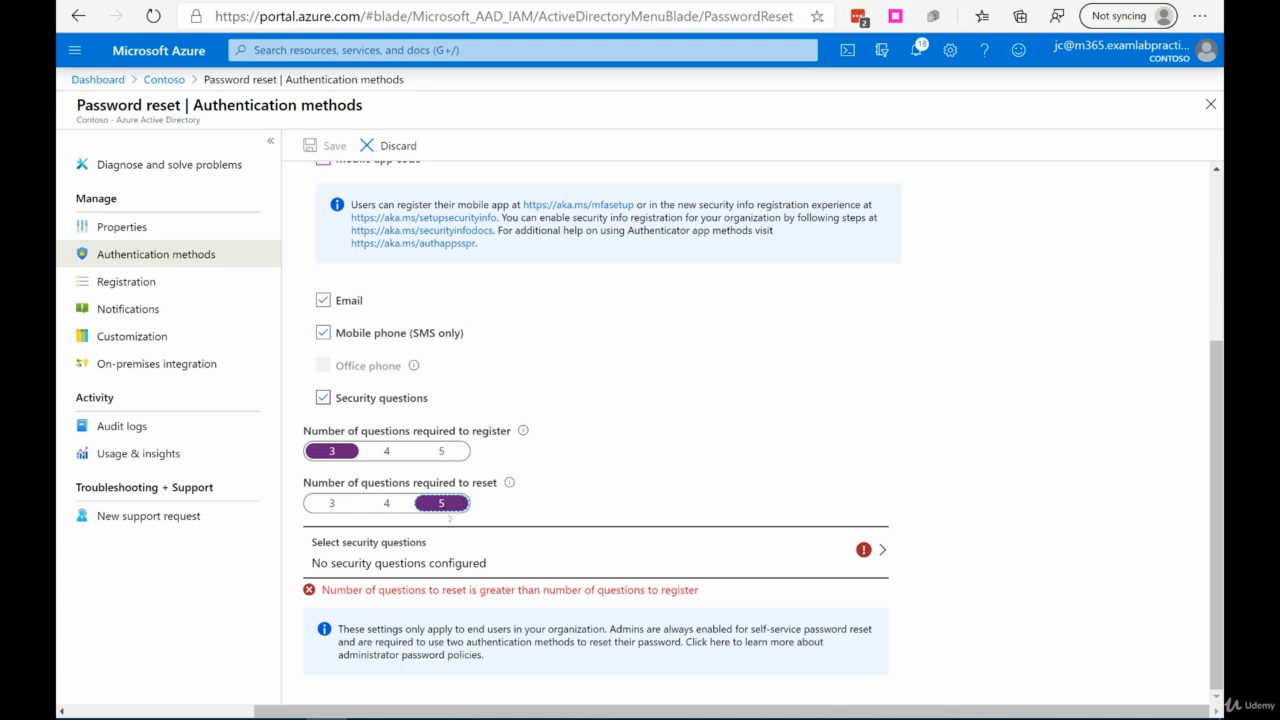
left_click(330, 502)
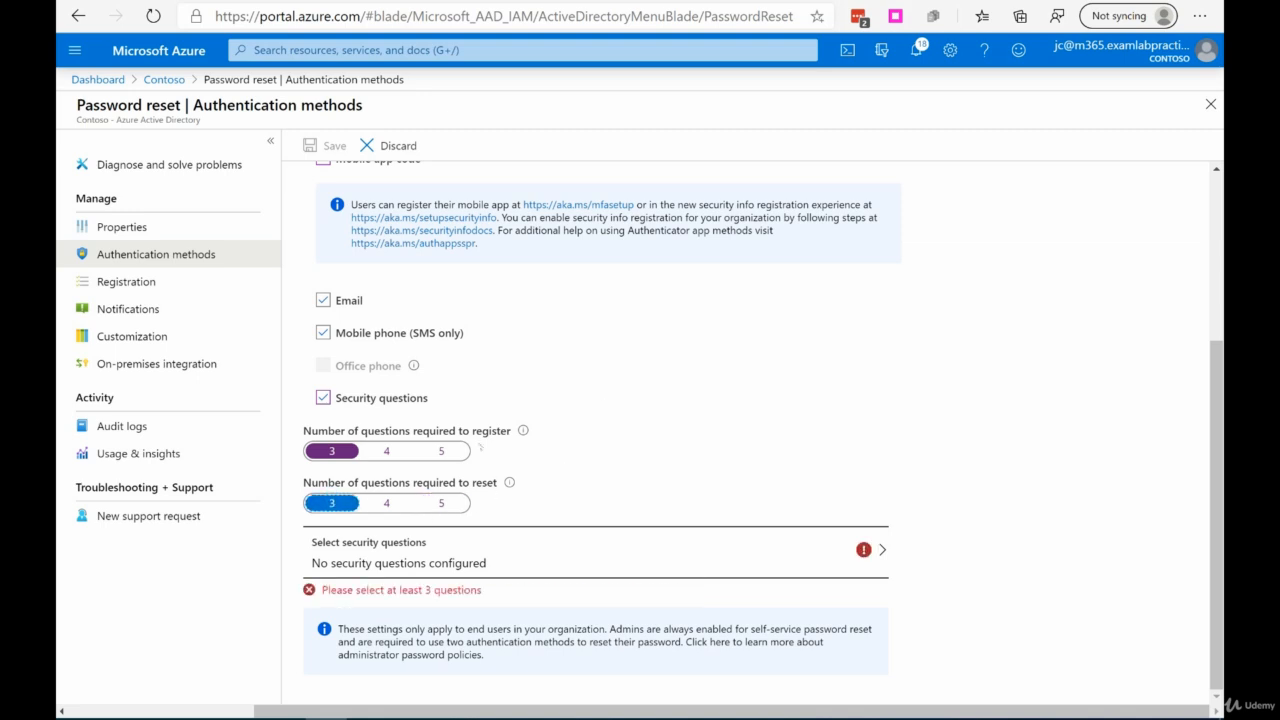
left_click(441, 451)
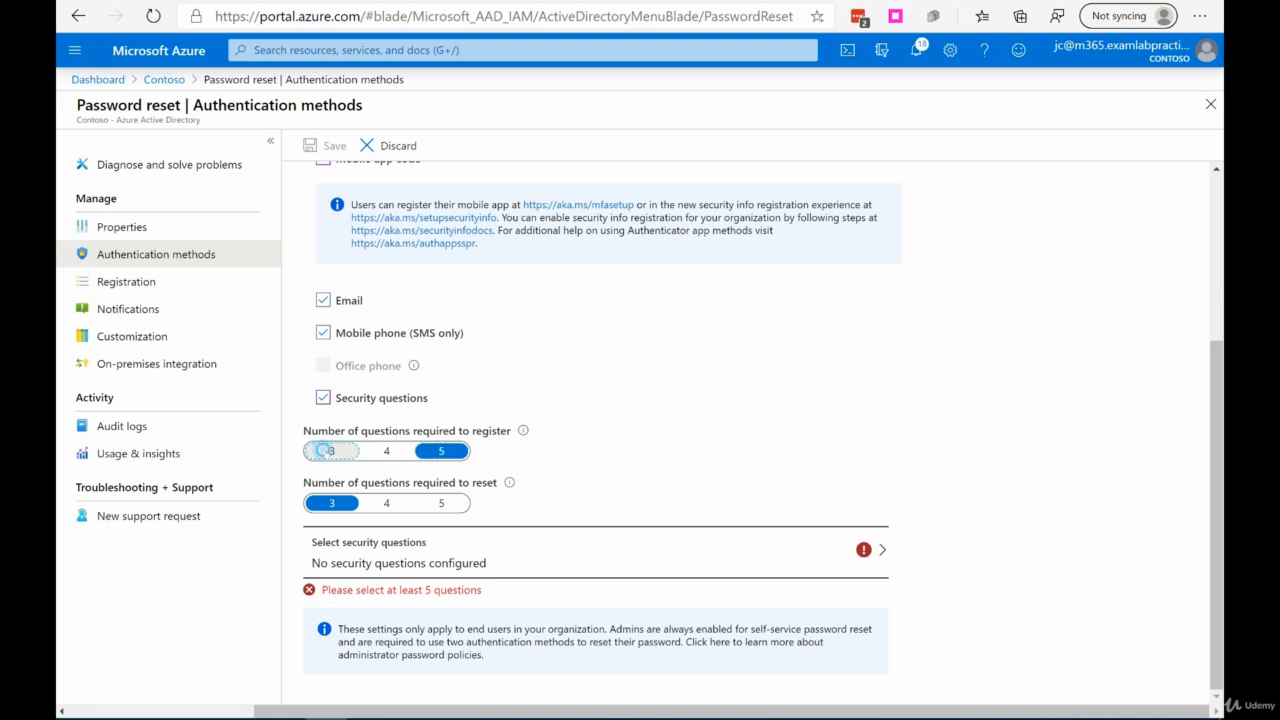
left_click(328, 451)
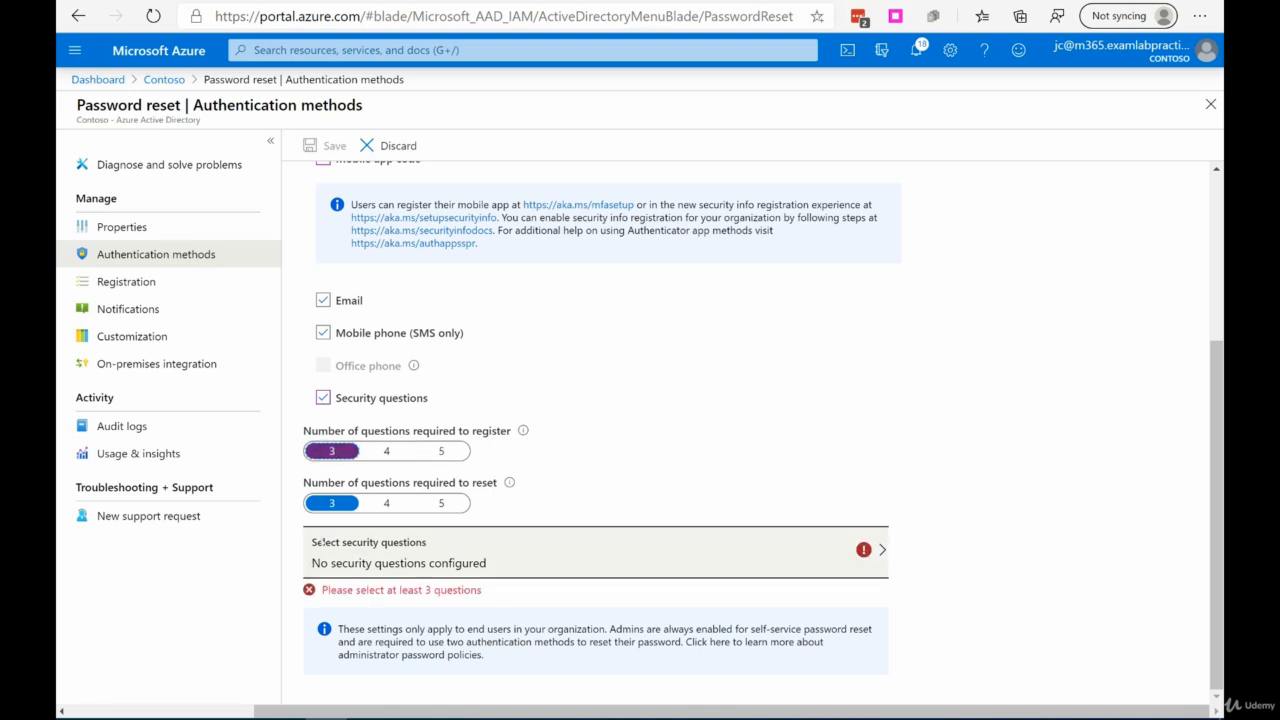
Add the predefined security questions about the sixth grade school, the first significant other's name, and the first car or motorcycle.
left_click(406, 553)
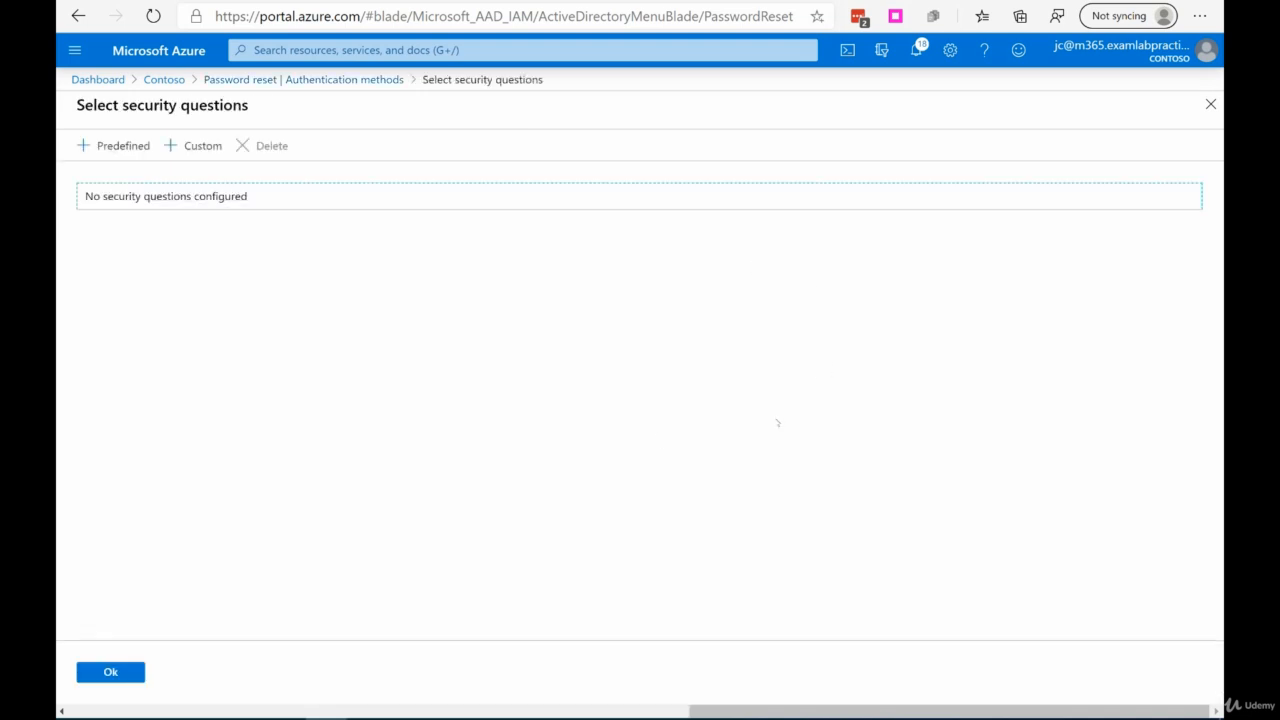
left_click(112, 147)
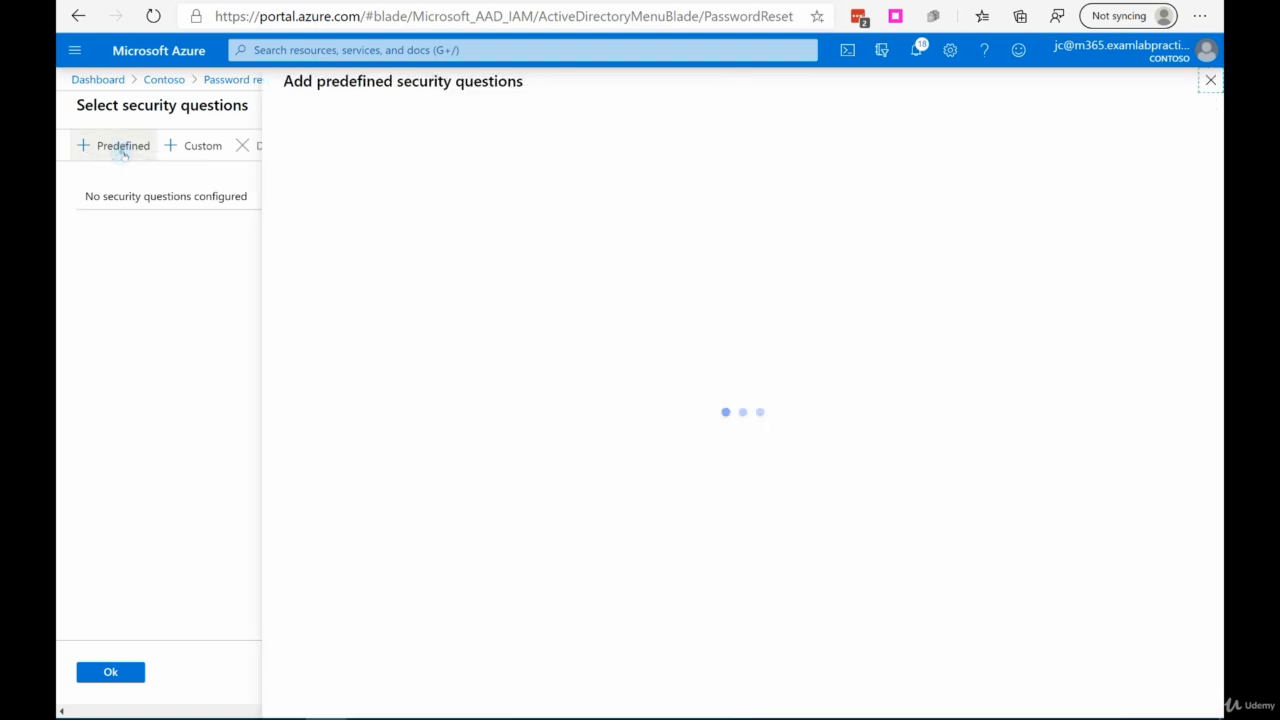
scroll(441, 237, "down", 3)
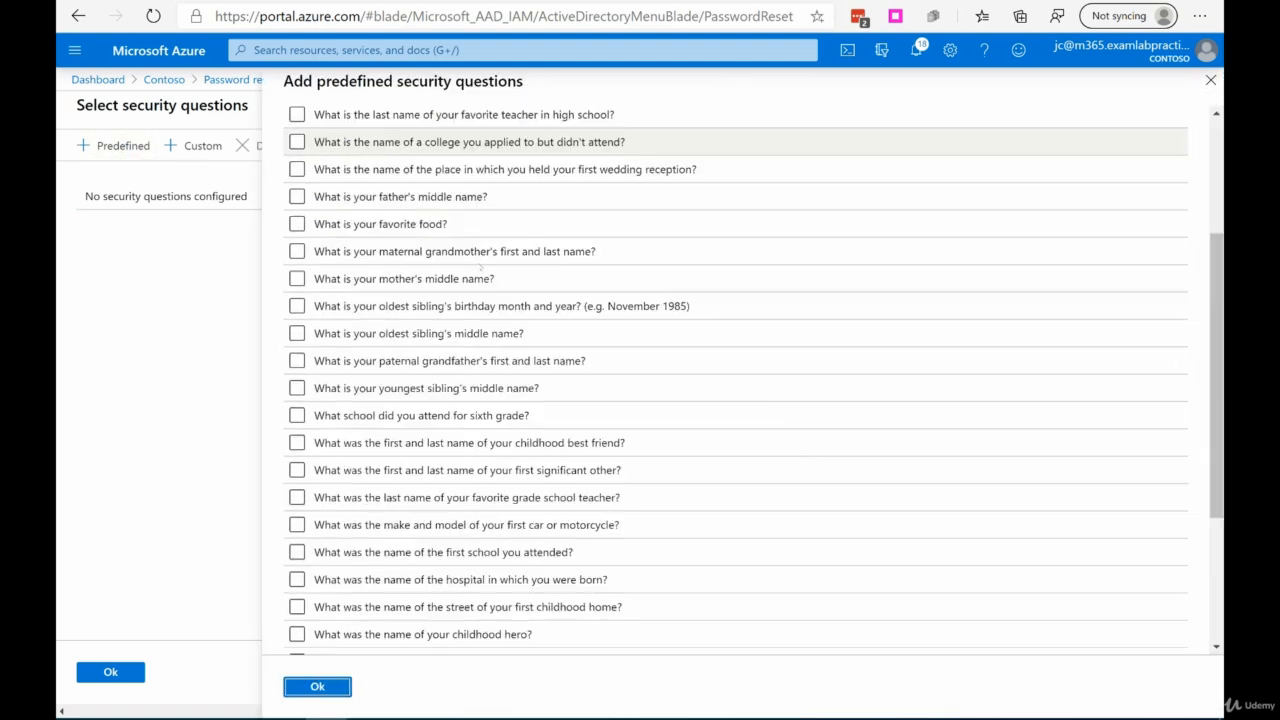
scroll(481, 267, "up", 3)
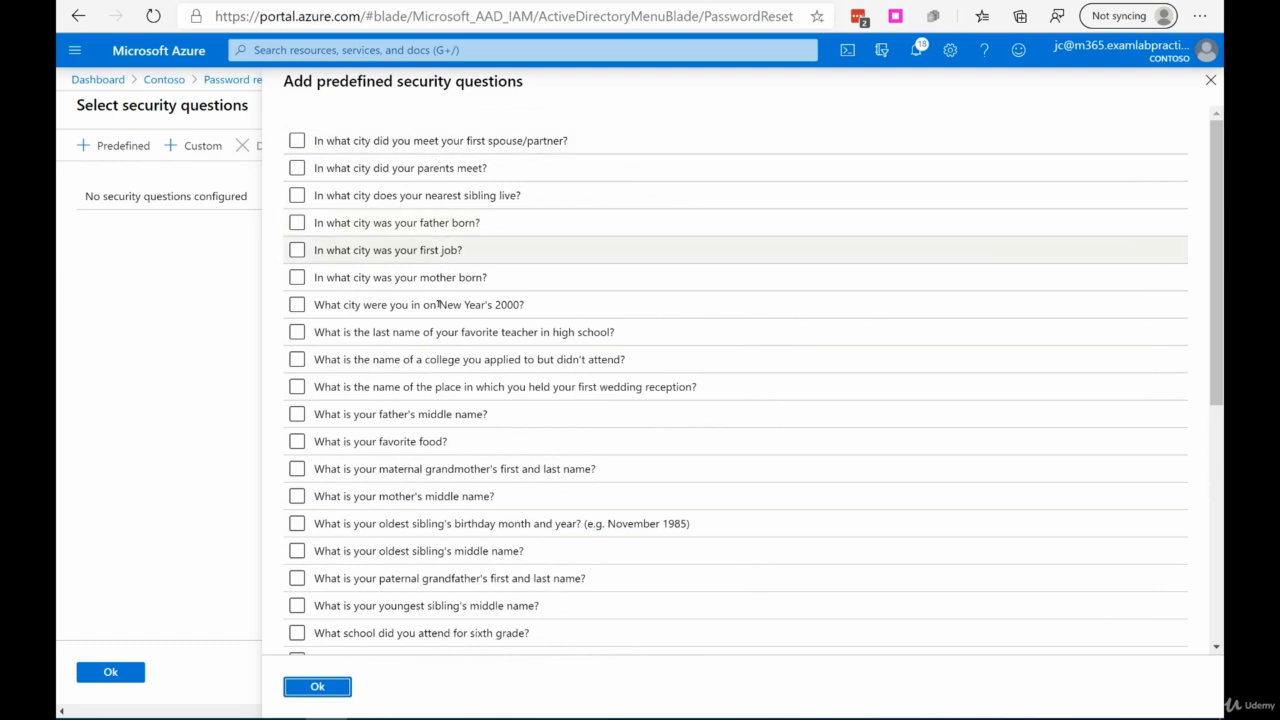
scroll(450, 320, "down", 5)
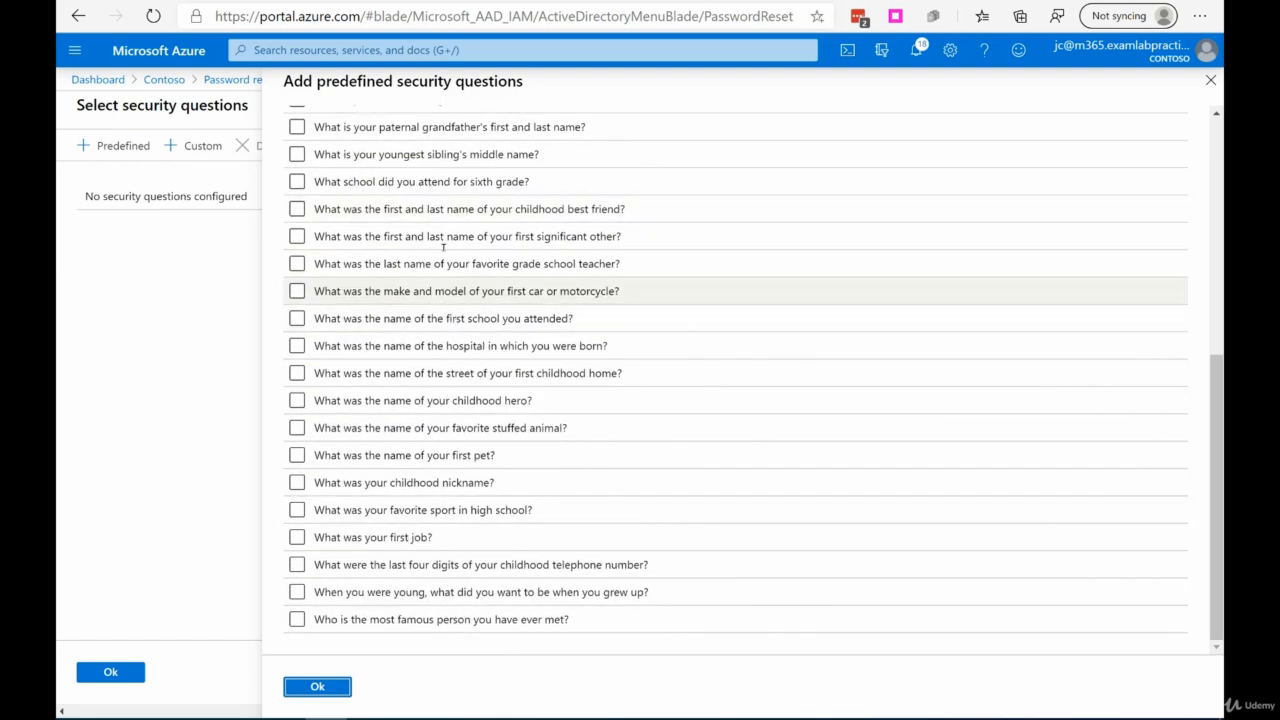
left_click(297, 181)
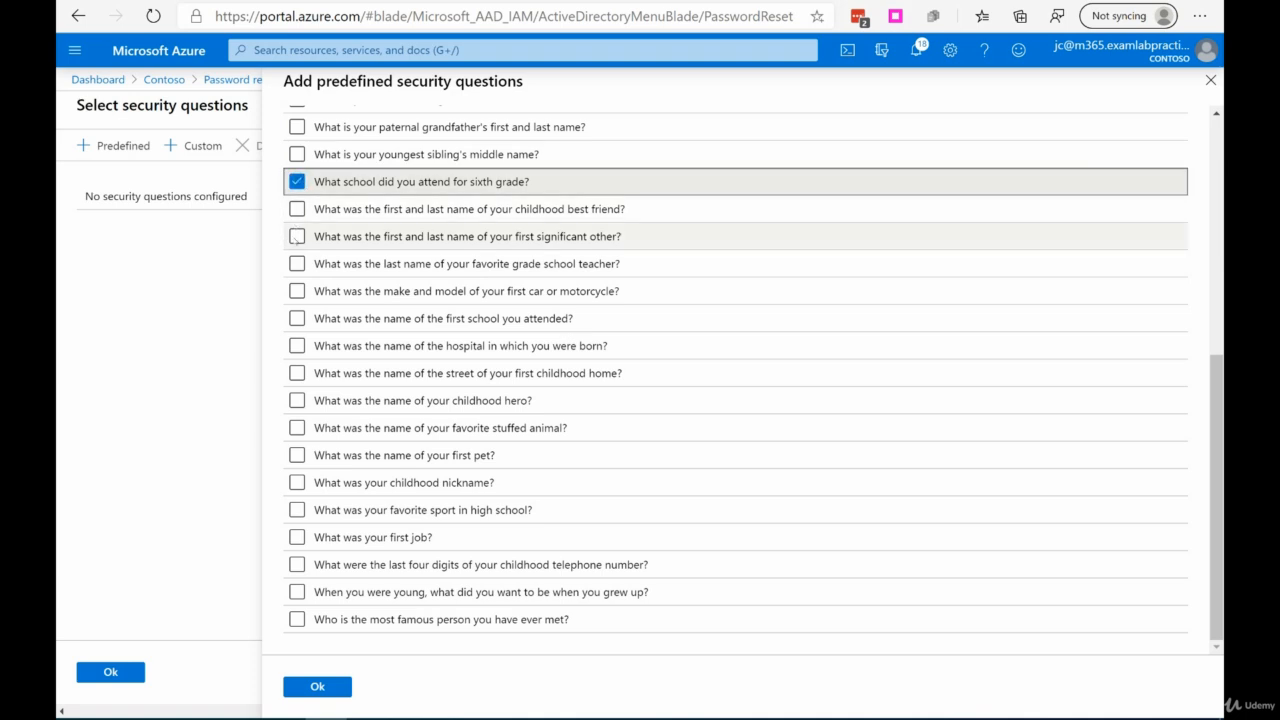
left_click(297, 236)
left_click(296, 290)
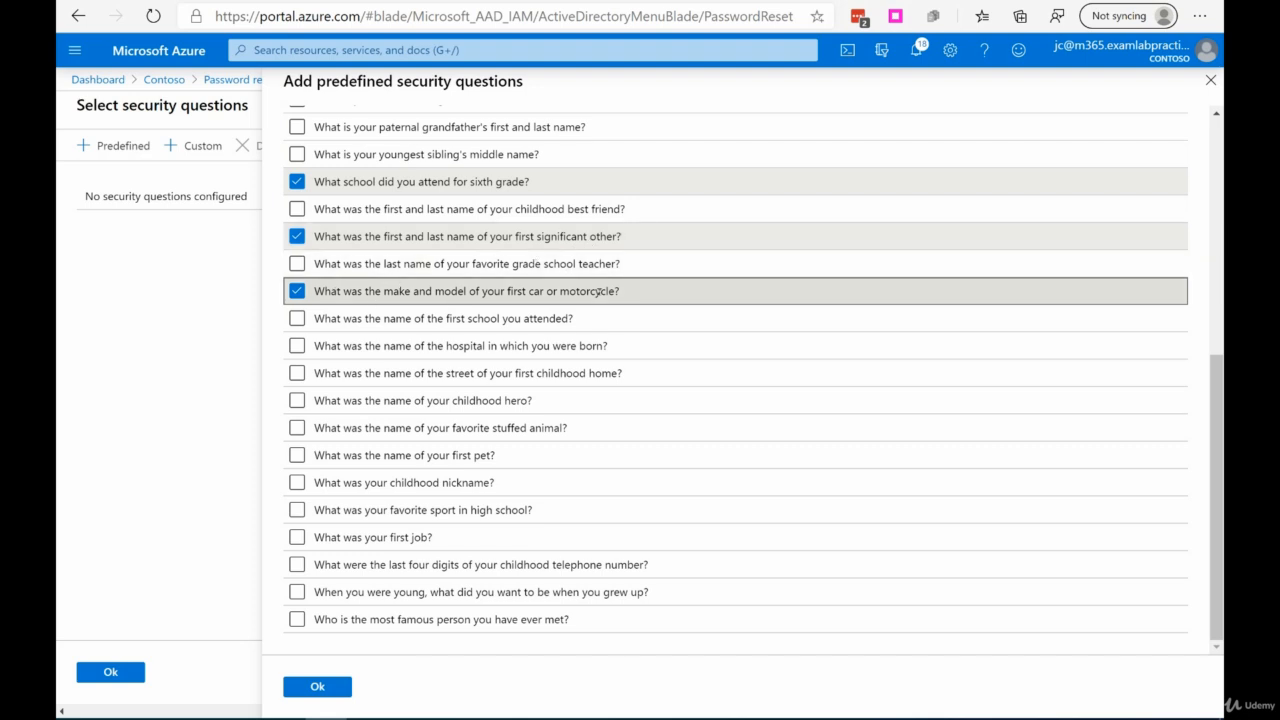
left_click(336, 680)
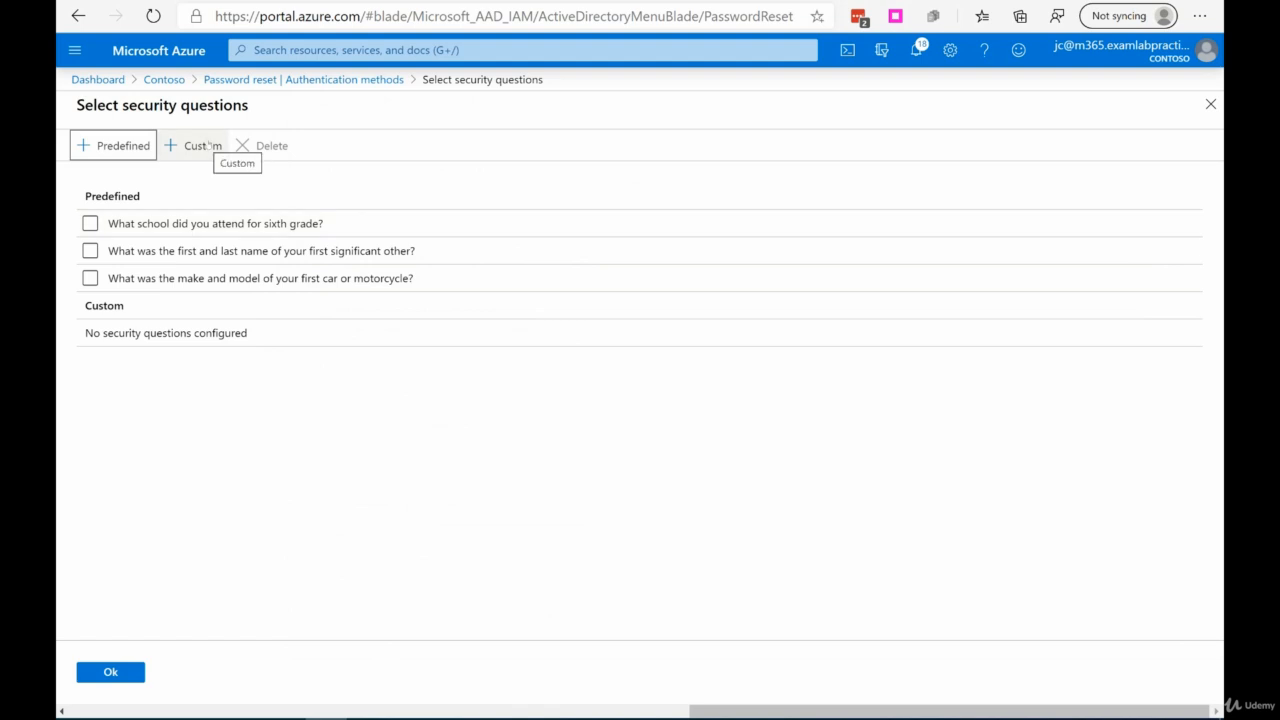
Add the custom security question "What is the meaning to life and everything?" and confirm the security question selection.
left_click(190, 147)
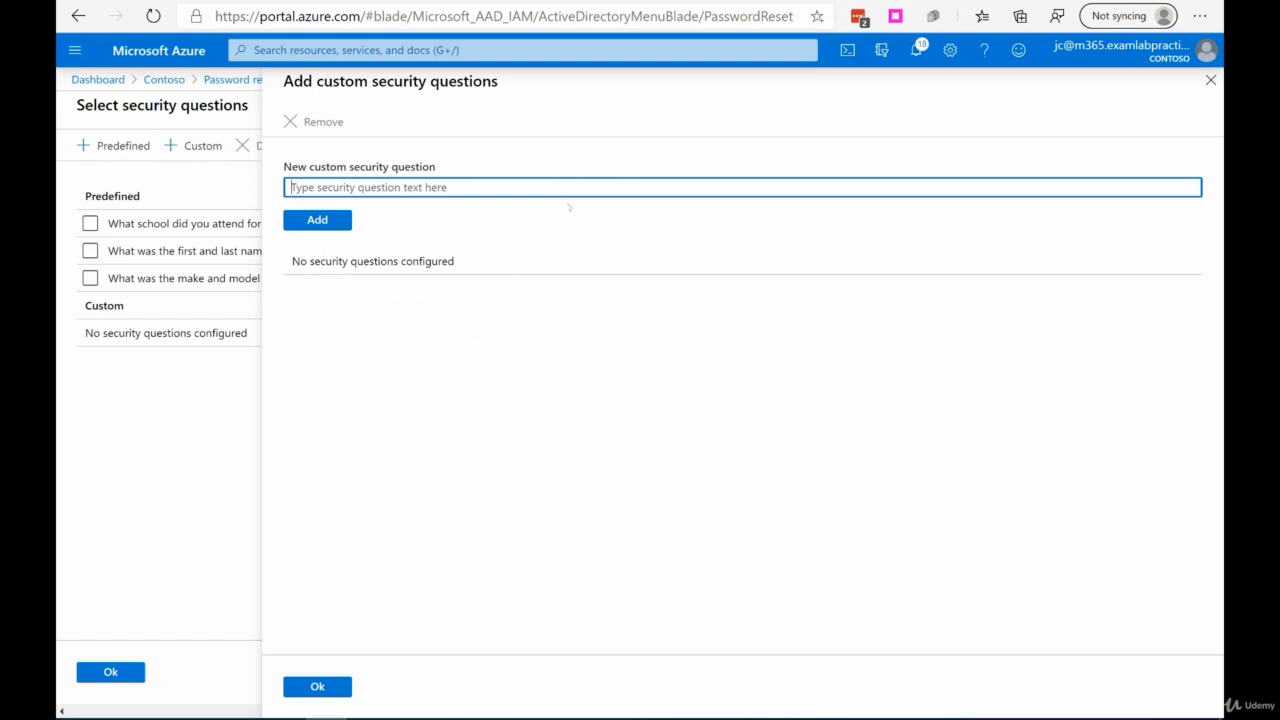
type("What is the")
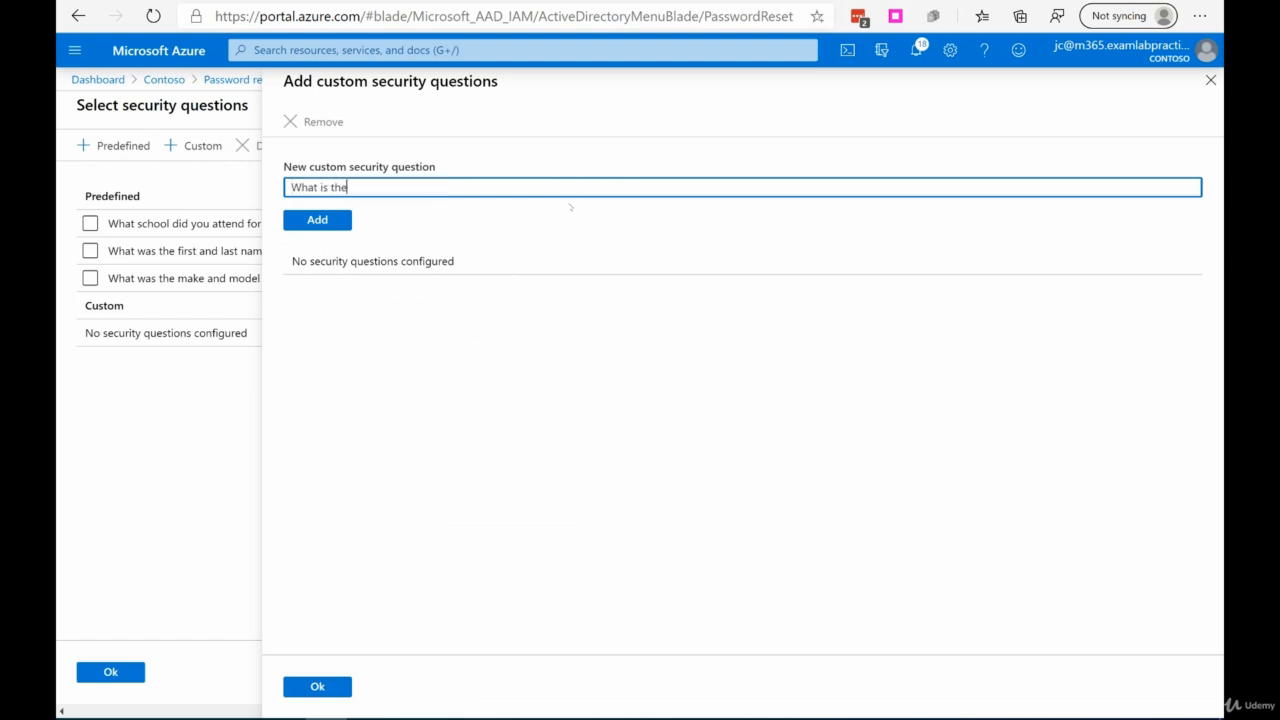
type(" meaning to life and everything?")
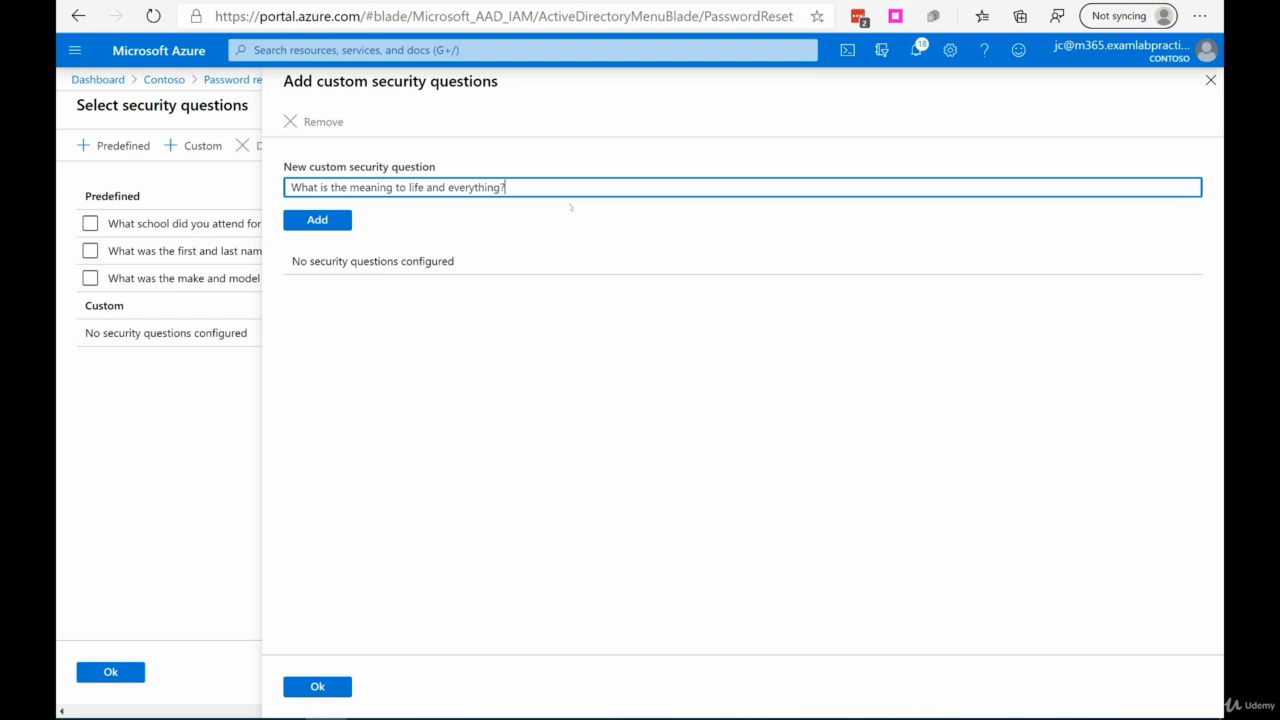
left_click(330, 220)
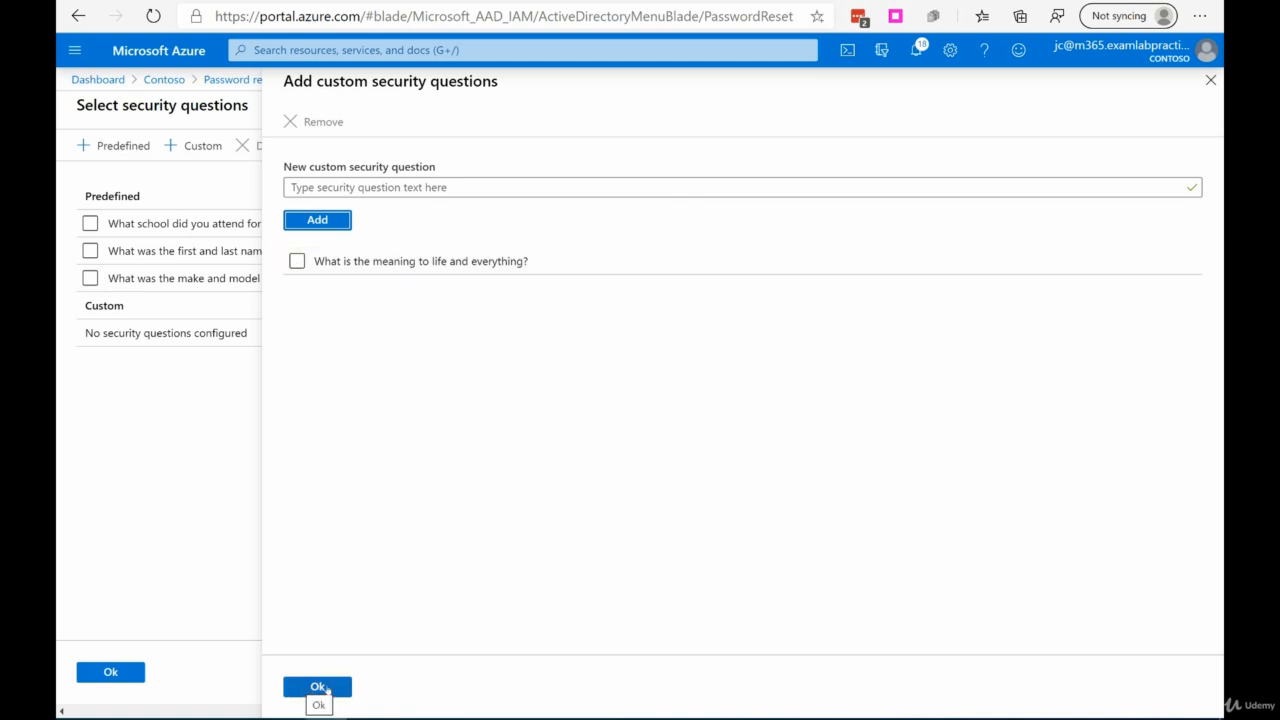
left_click(317, 687)
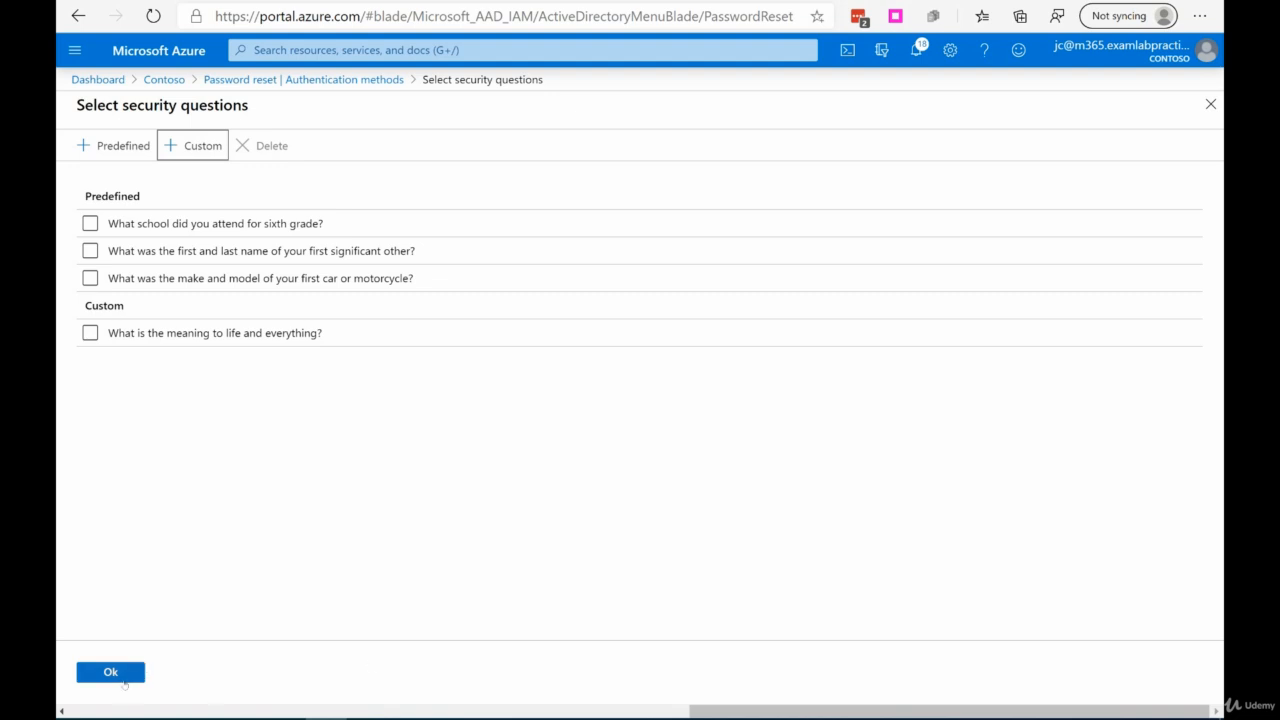
left_click(112, 674)
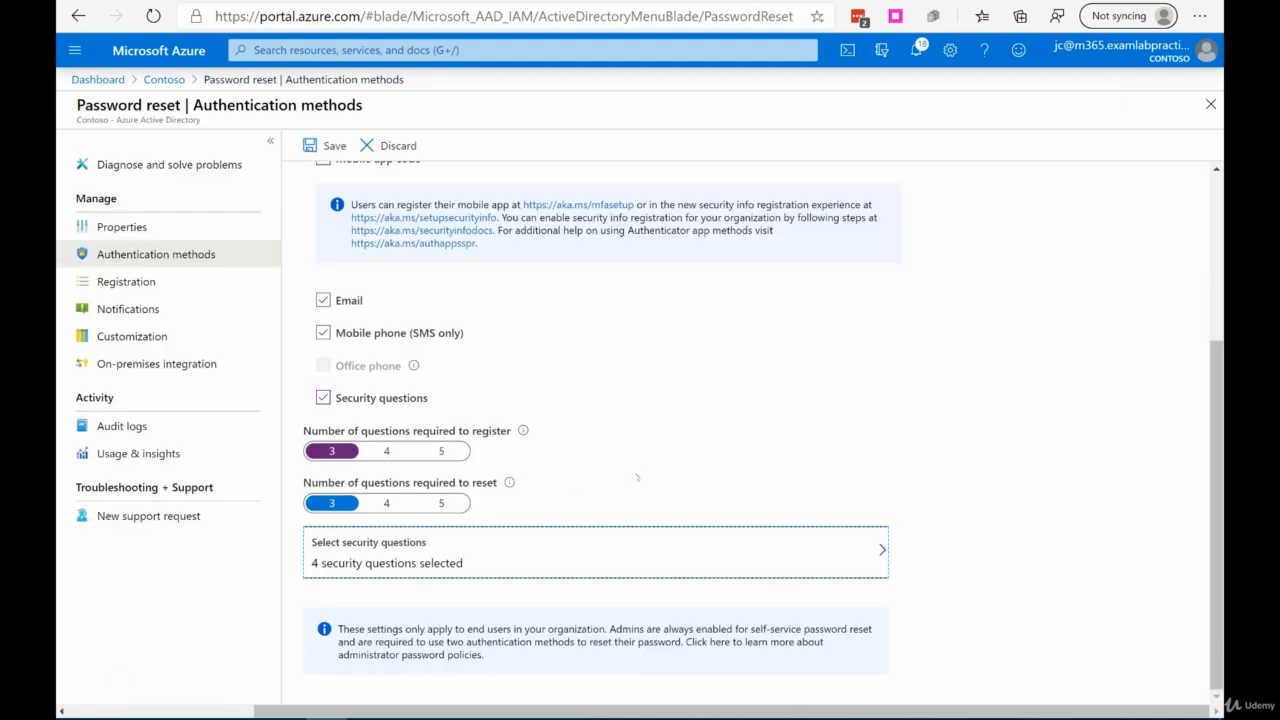
Review the password reset authentication methods and save them.
scroll(640, 480, "up", 5)
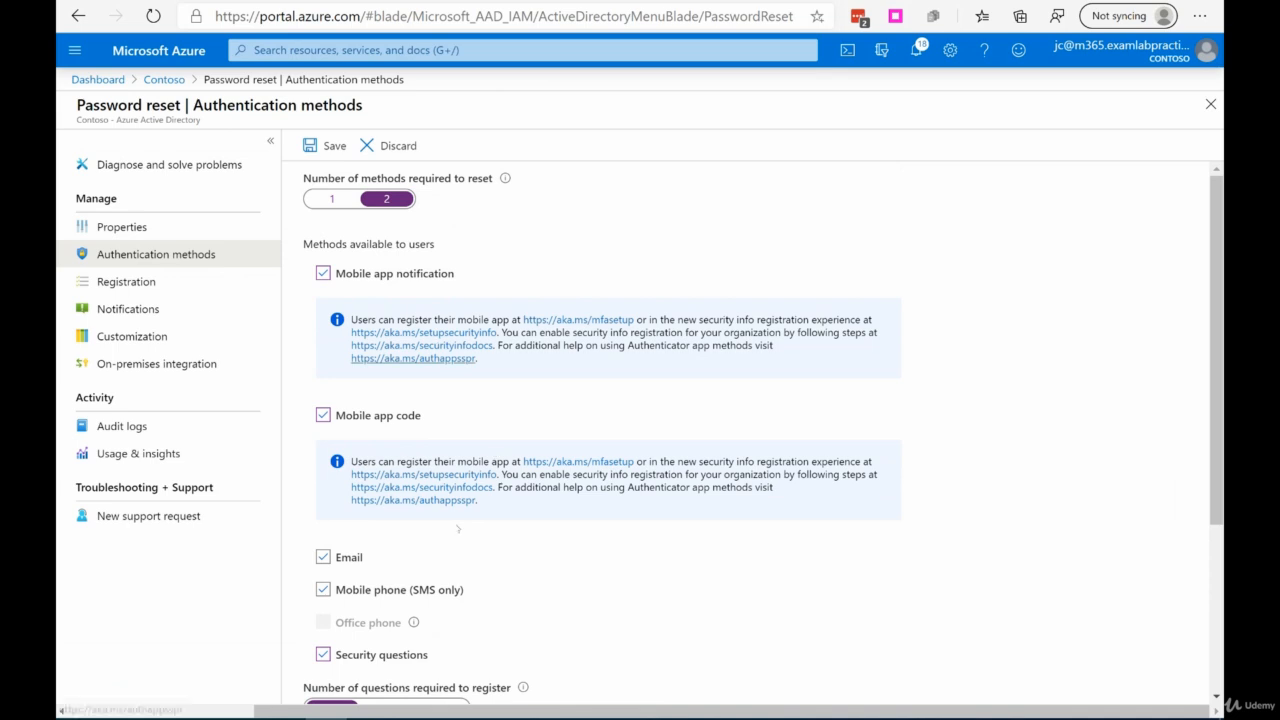
scroll(458, 529, "down", 5)
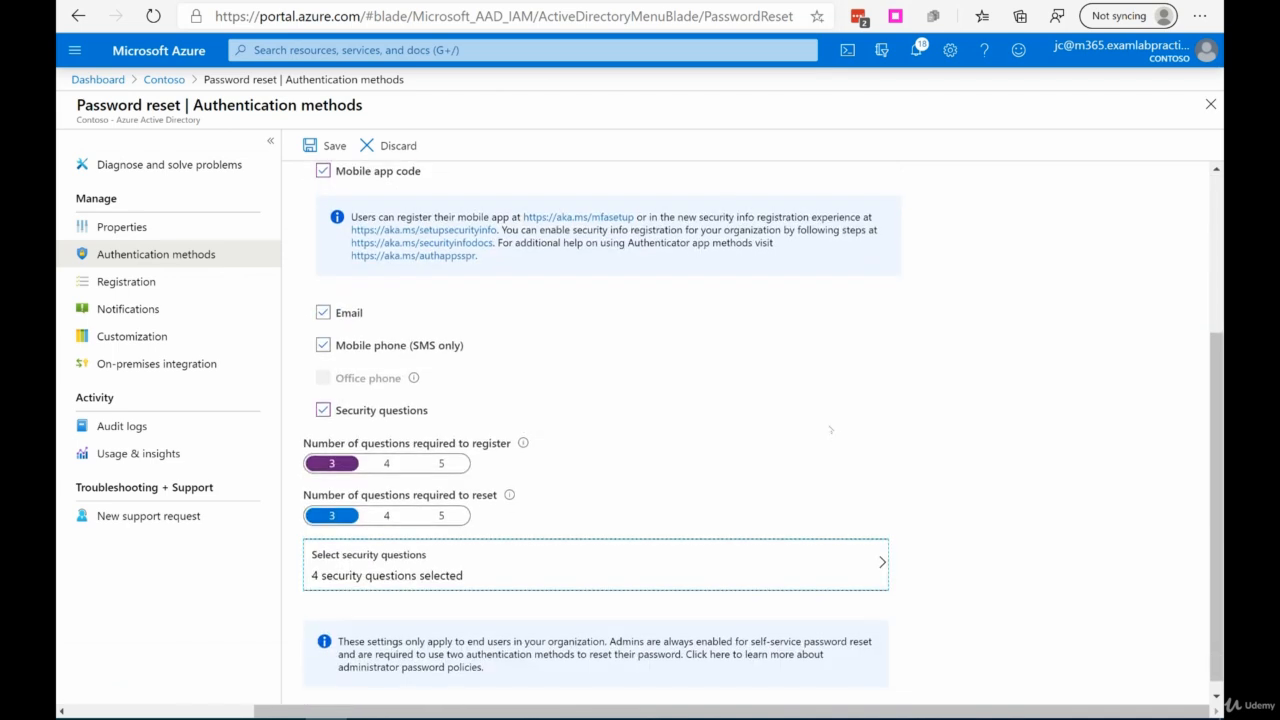
scroll(830, 430, "up", 5)
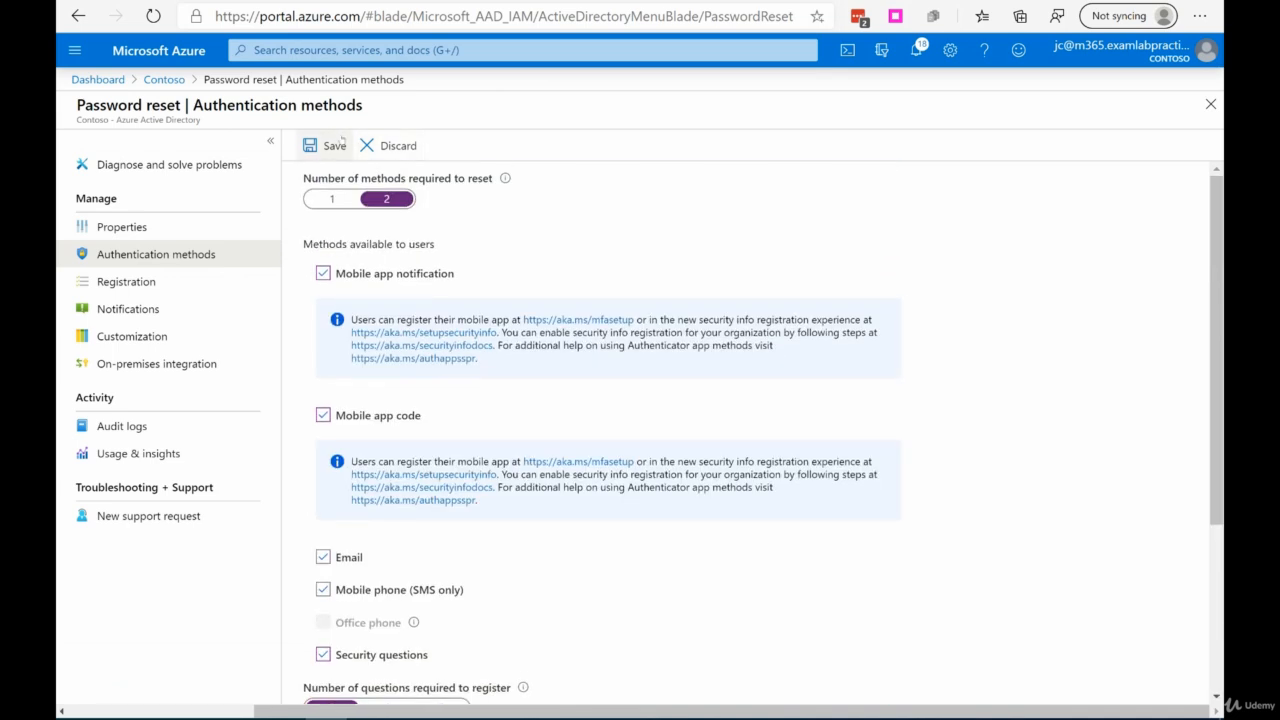
left_click(341, 141)
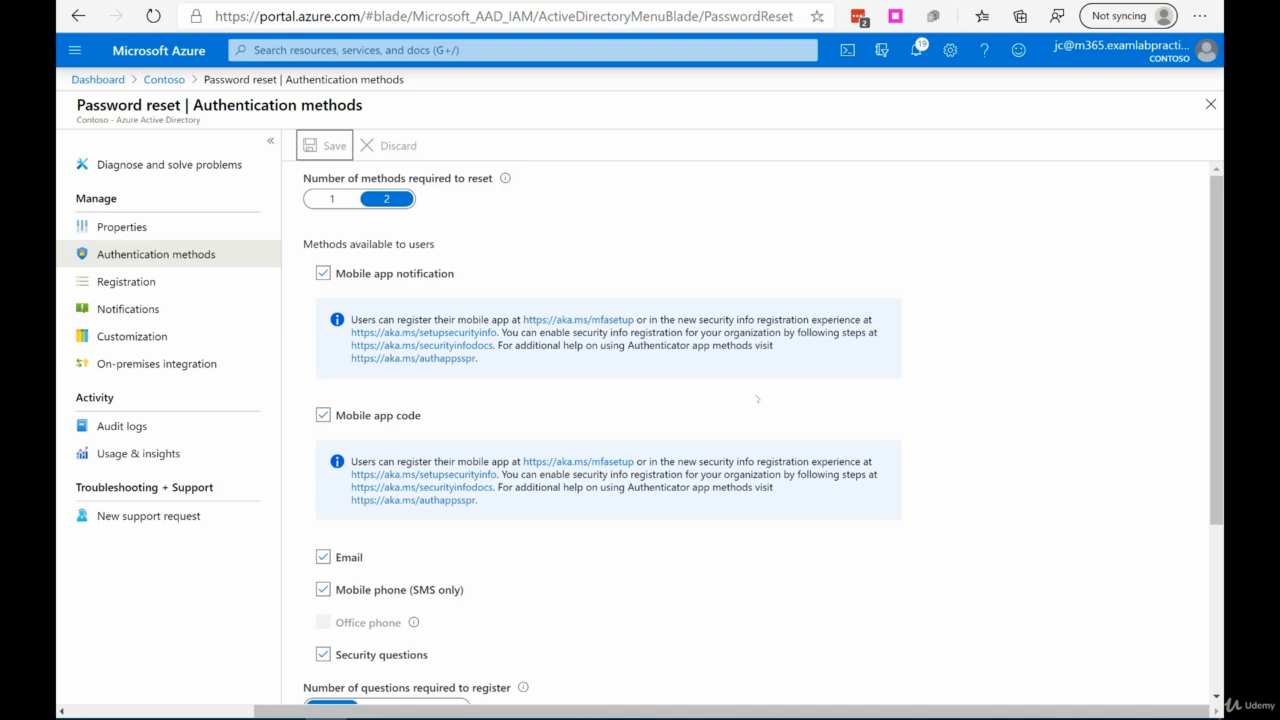
Go to the Users area of the Contoso Azure Active Directory and open its Password reset properties.
left_click(74, 49)
left_click(130, 492)
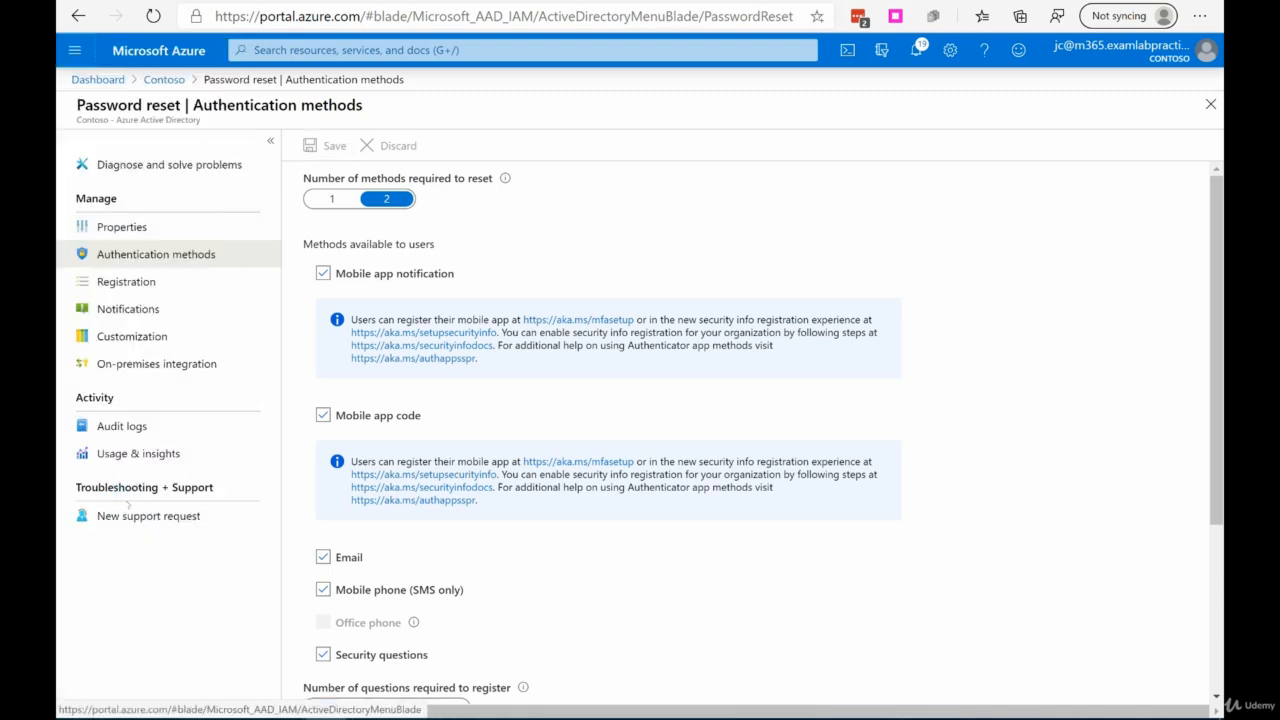
scroll(186, 470, "down", 2)
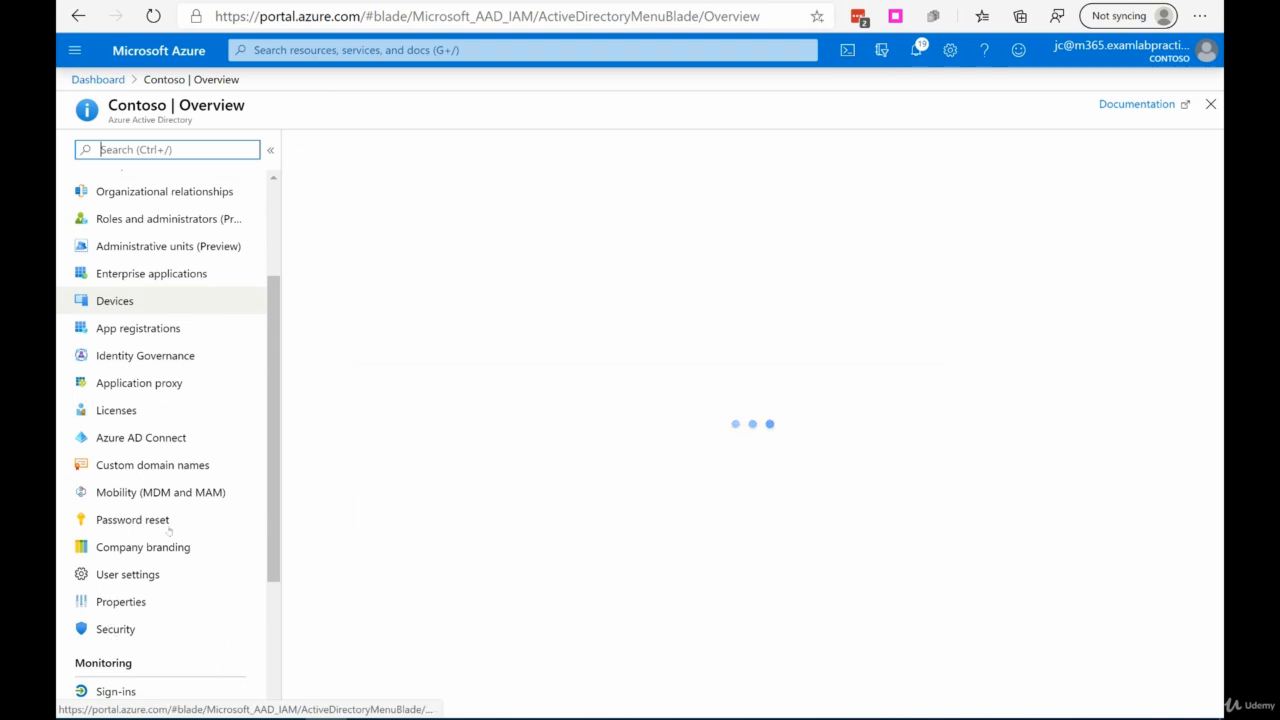
scroll(190, 525, "up", 1)
scroll(180, 420, "up", 1)
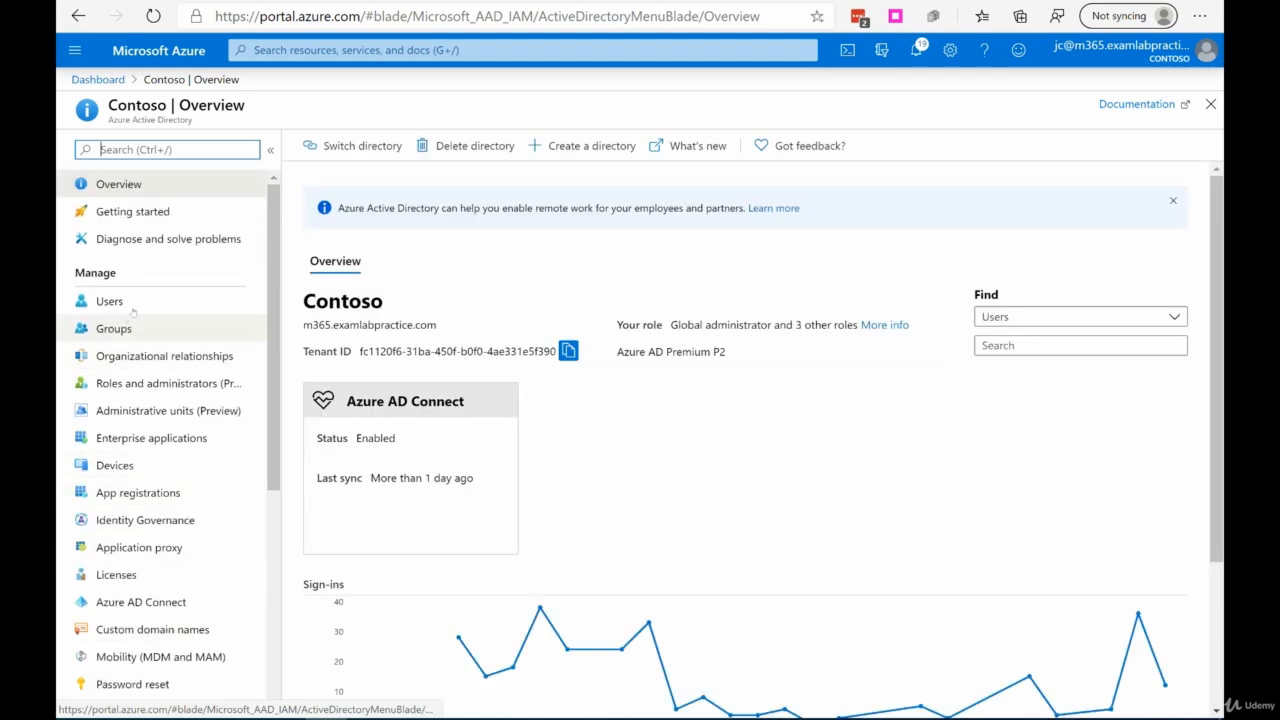
left_click(130, 302)
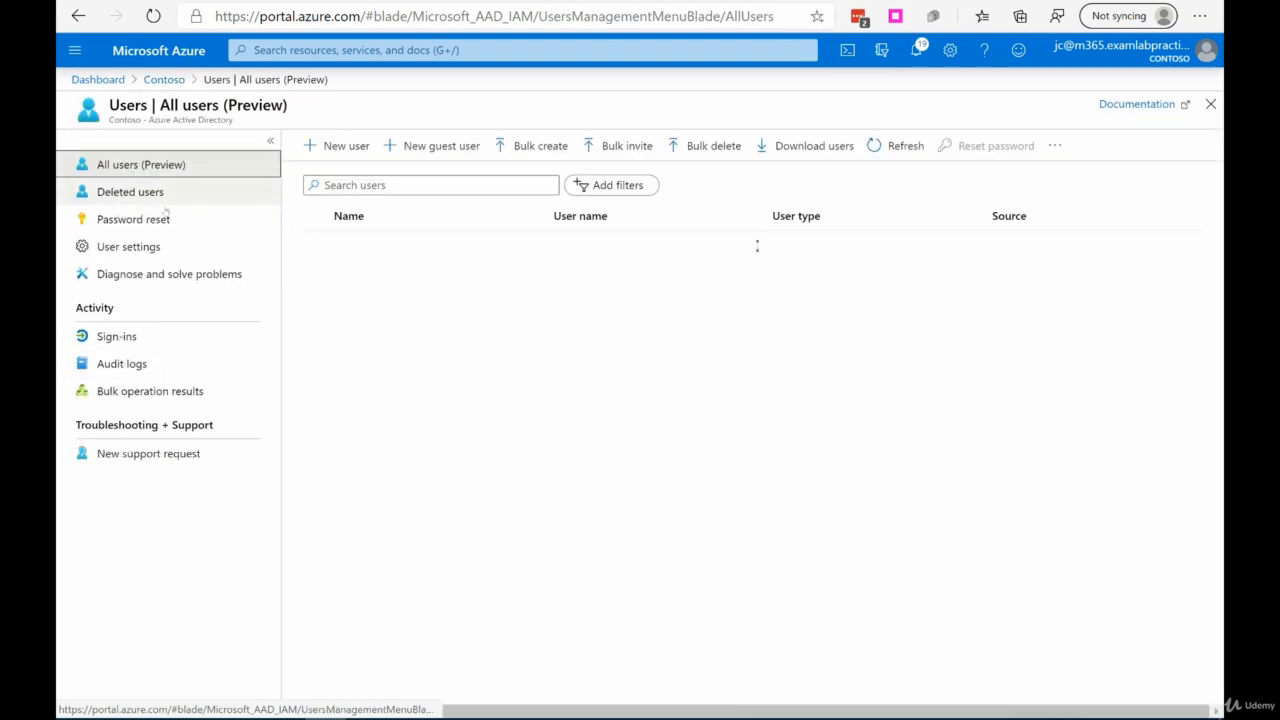
left_click(155, 228)
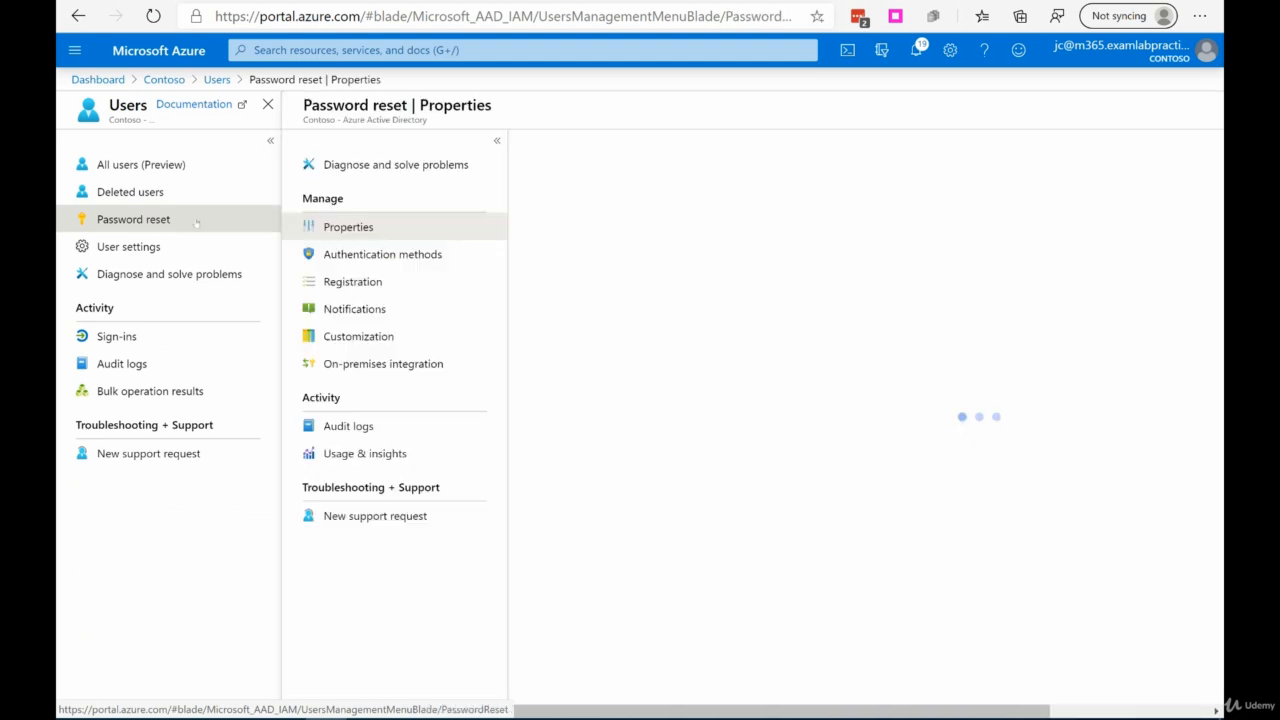